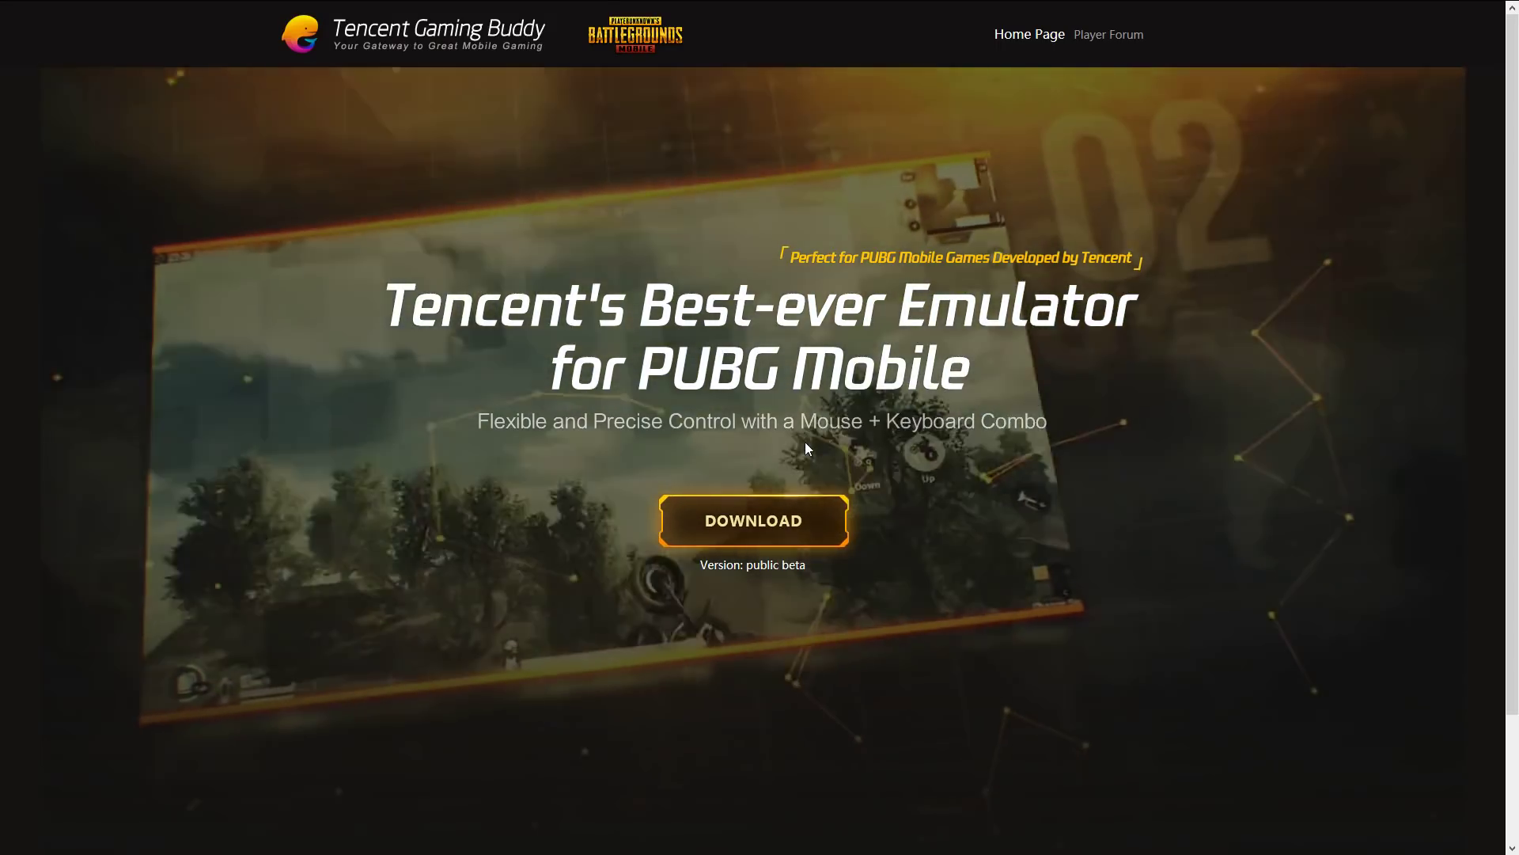
- Download the Tencent Gaming Buddy installer from its website and save it to the desktop
{"action": "left_click", "coordinate": [753, 530]}
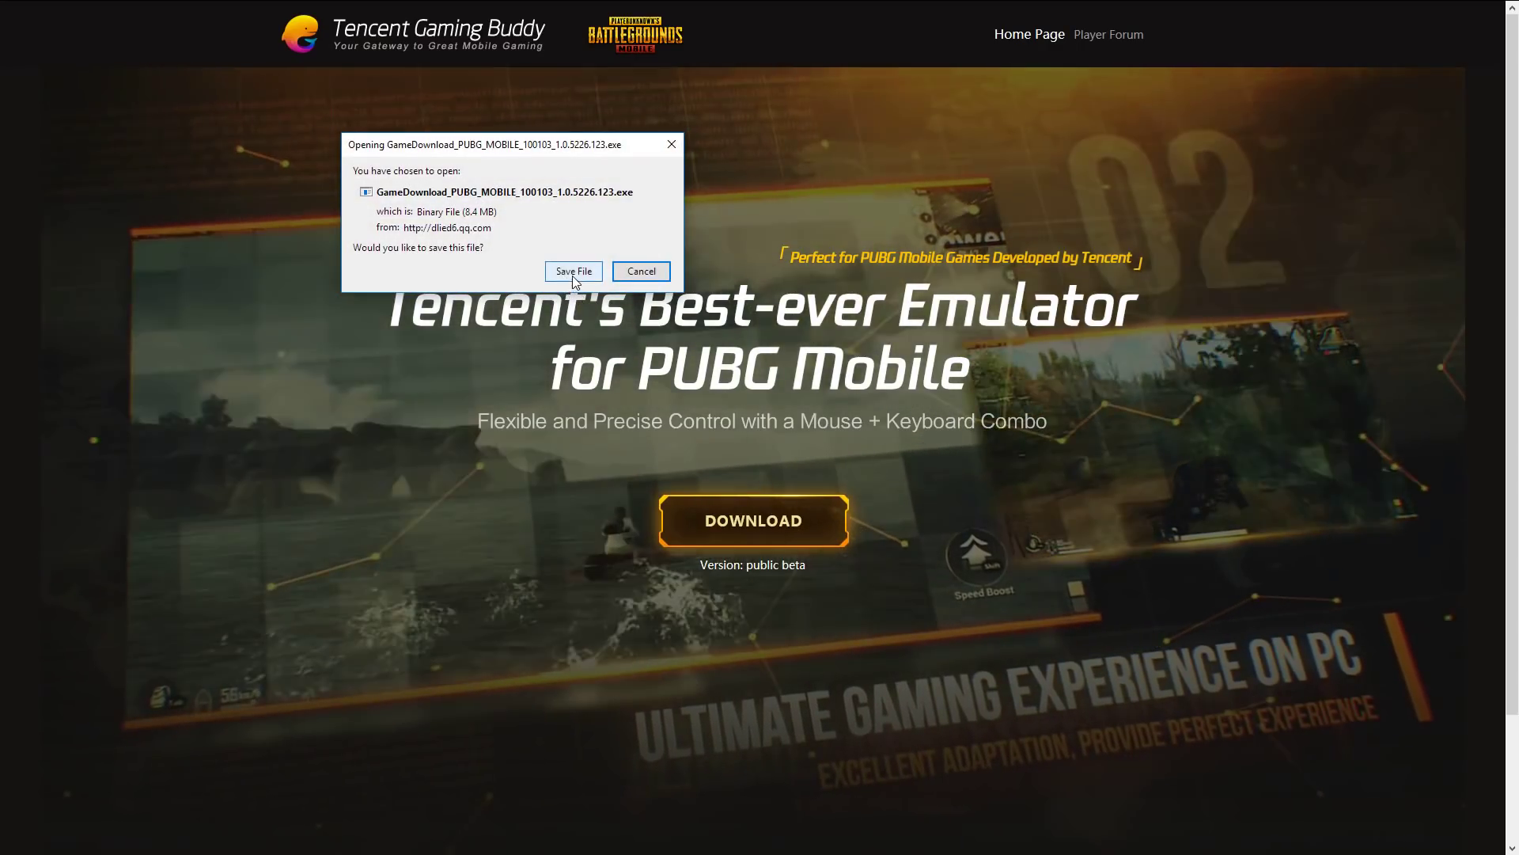
{"action": "left_click", "coordinate": [572, 272]}
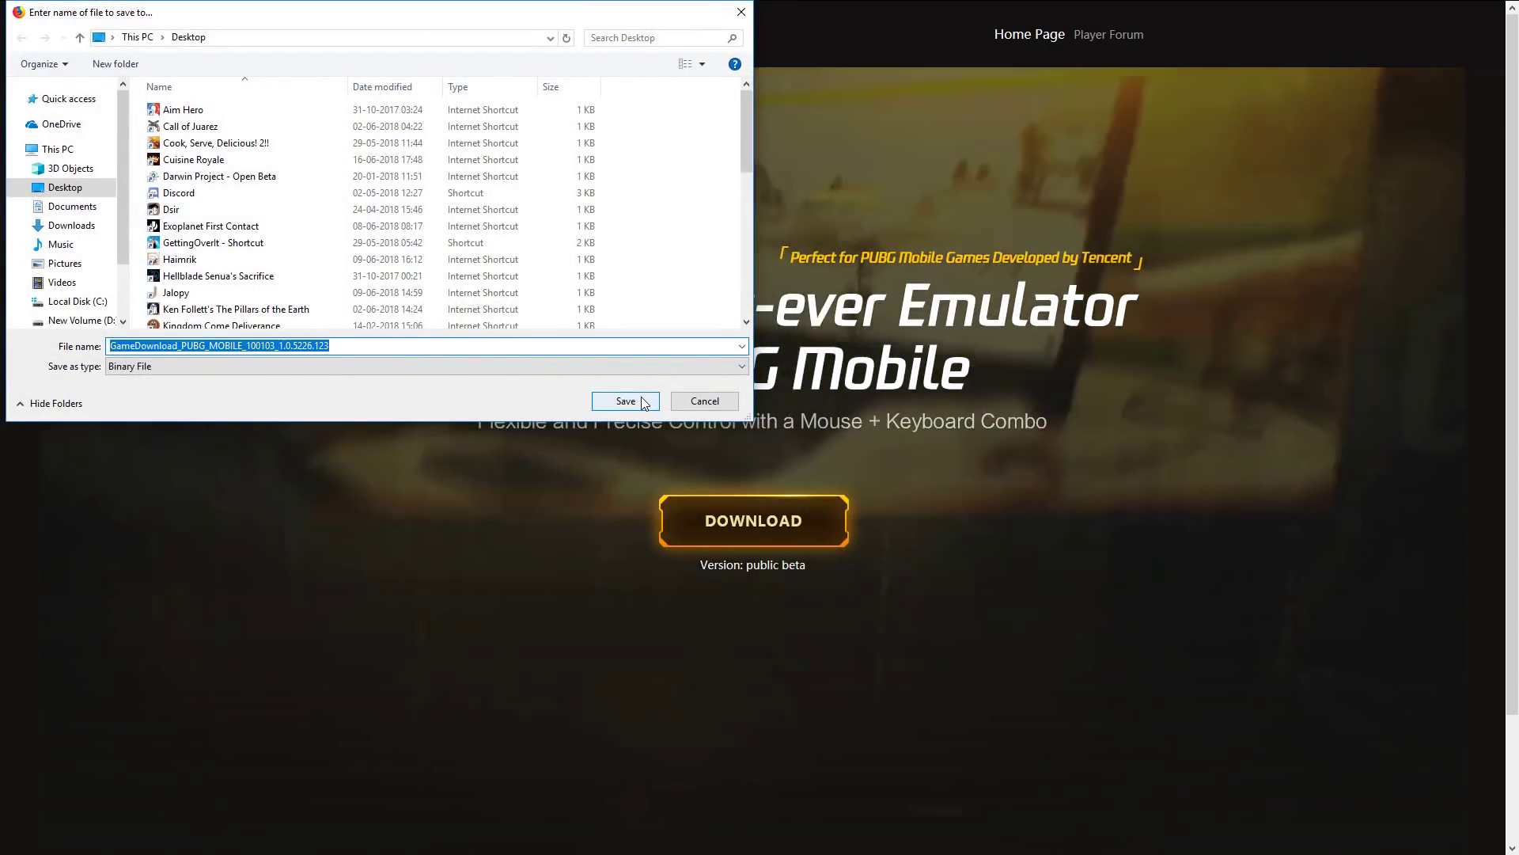
{"action": "left_click", "coordinate": [640, 400]}
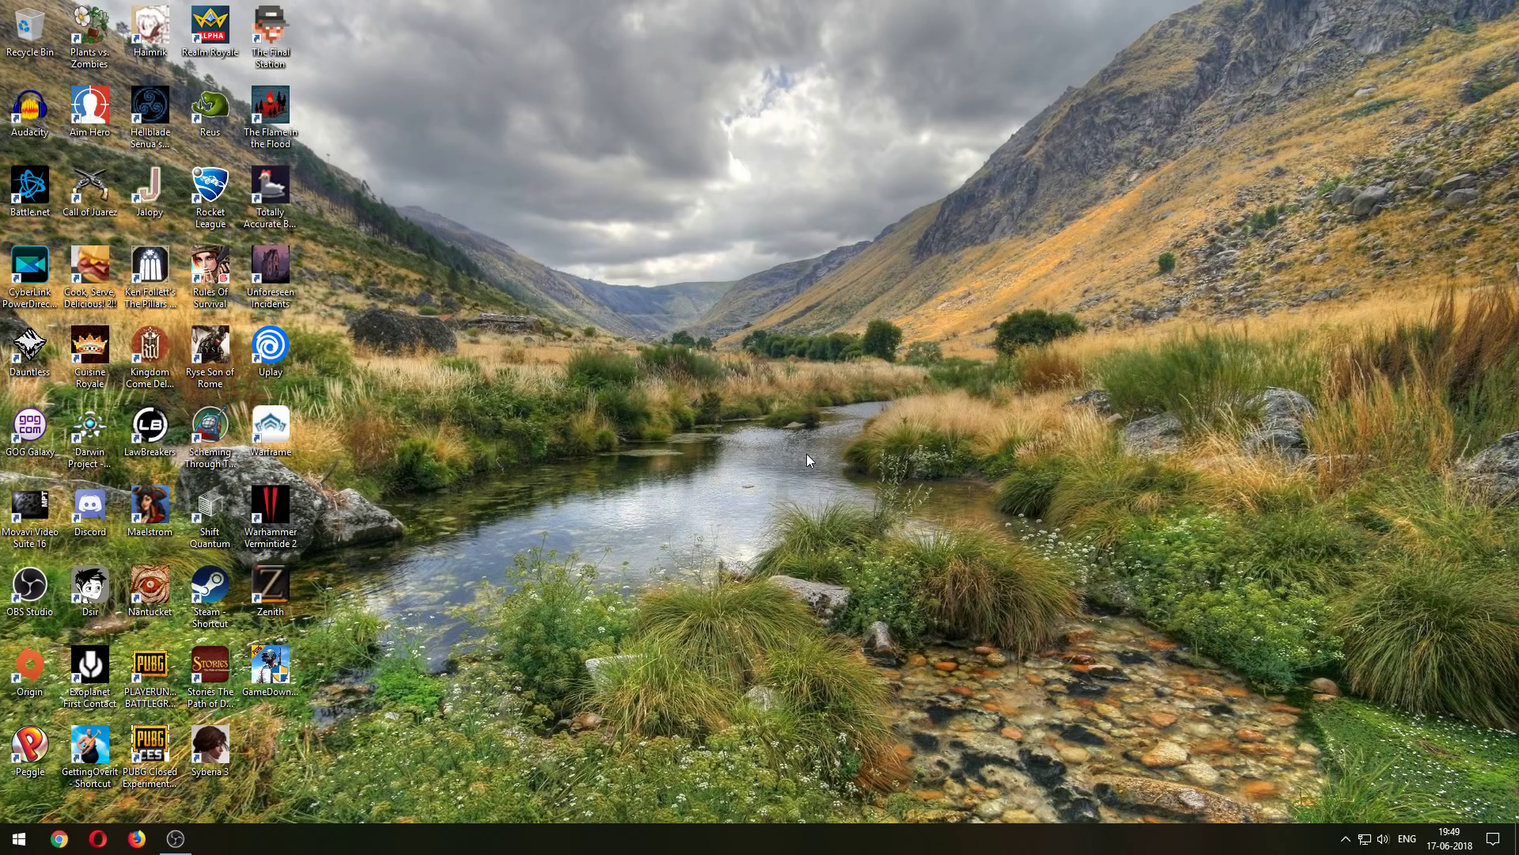
- Launch the GameDownloader installer from the desktop and choose Customize for the install location
{"action": "left_click", "coordinate": [264, 671]}
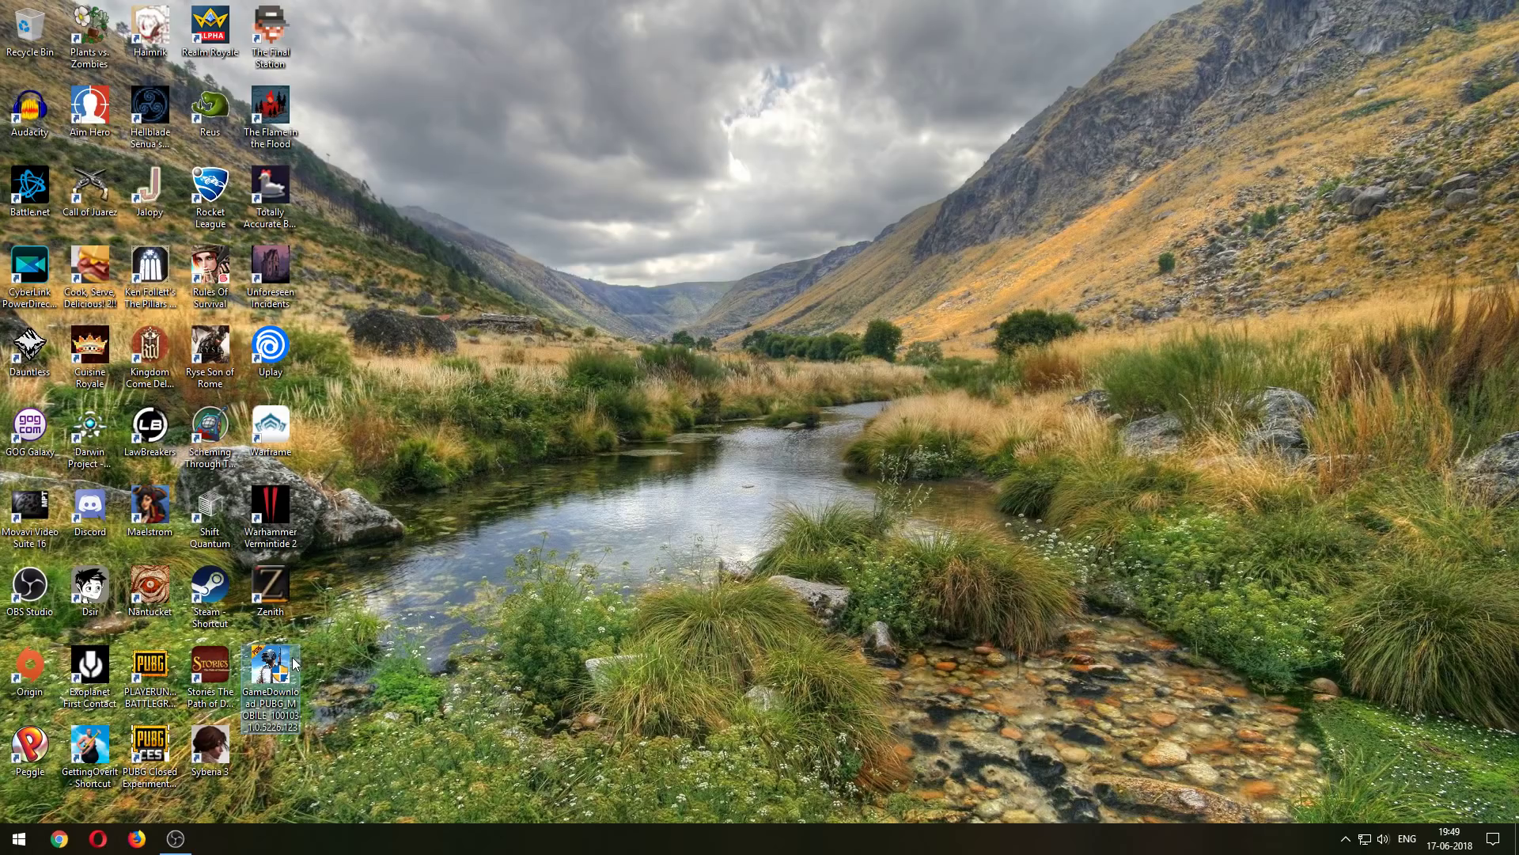
{"action": "double_click", "coordinate": [247, 682]}
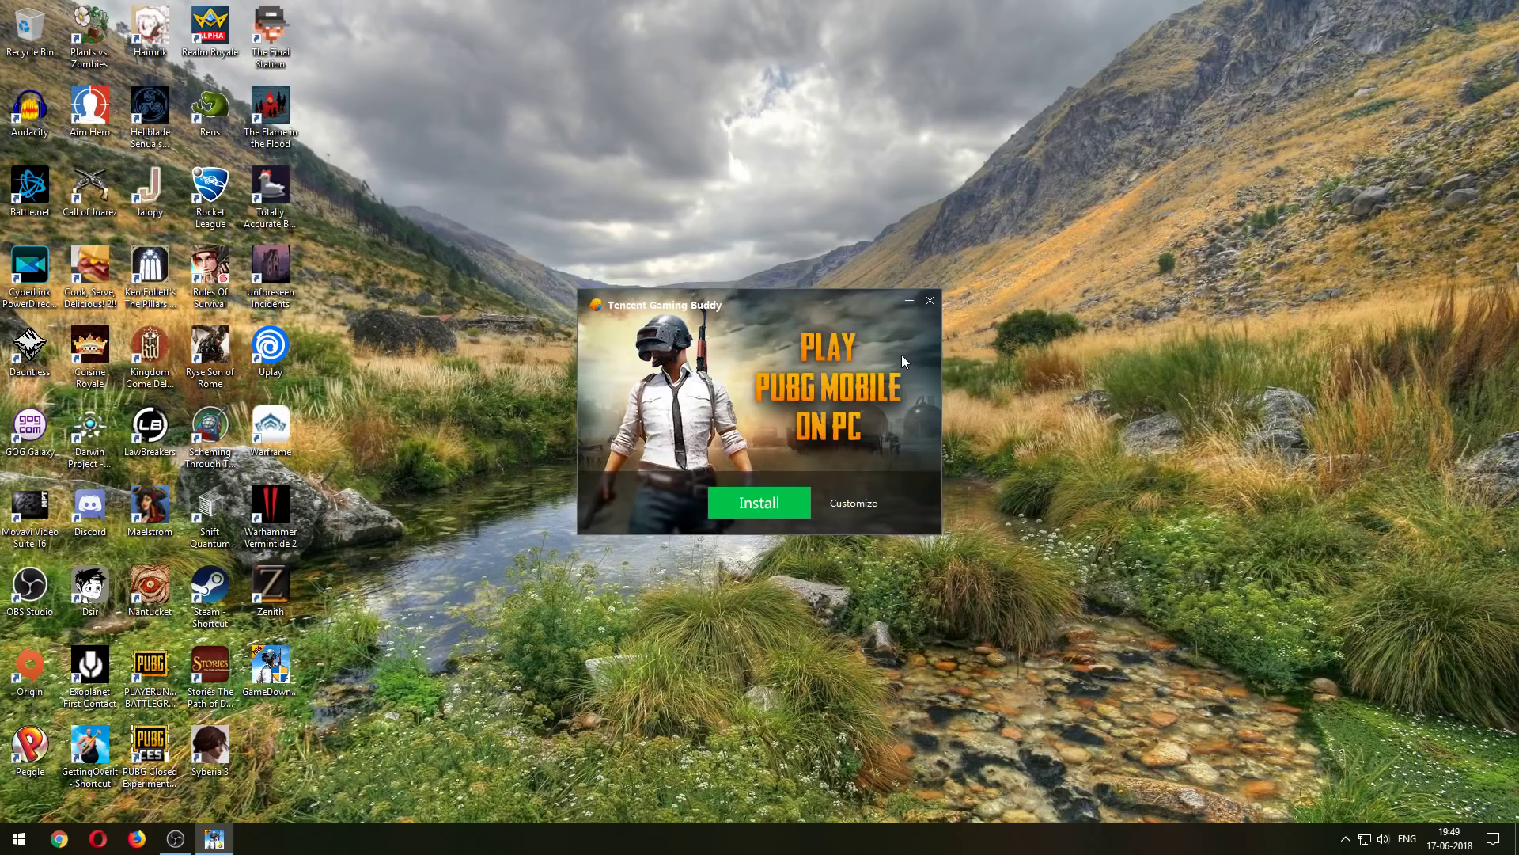
{"action": "left_click", "coordinate": [852, 508]}
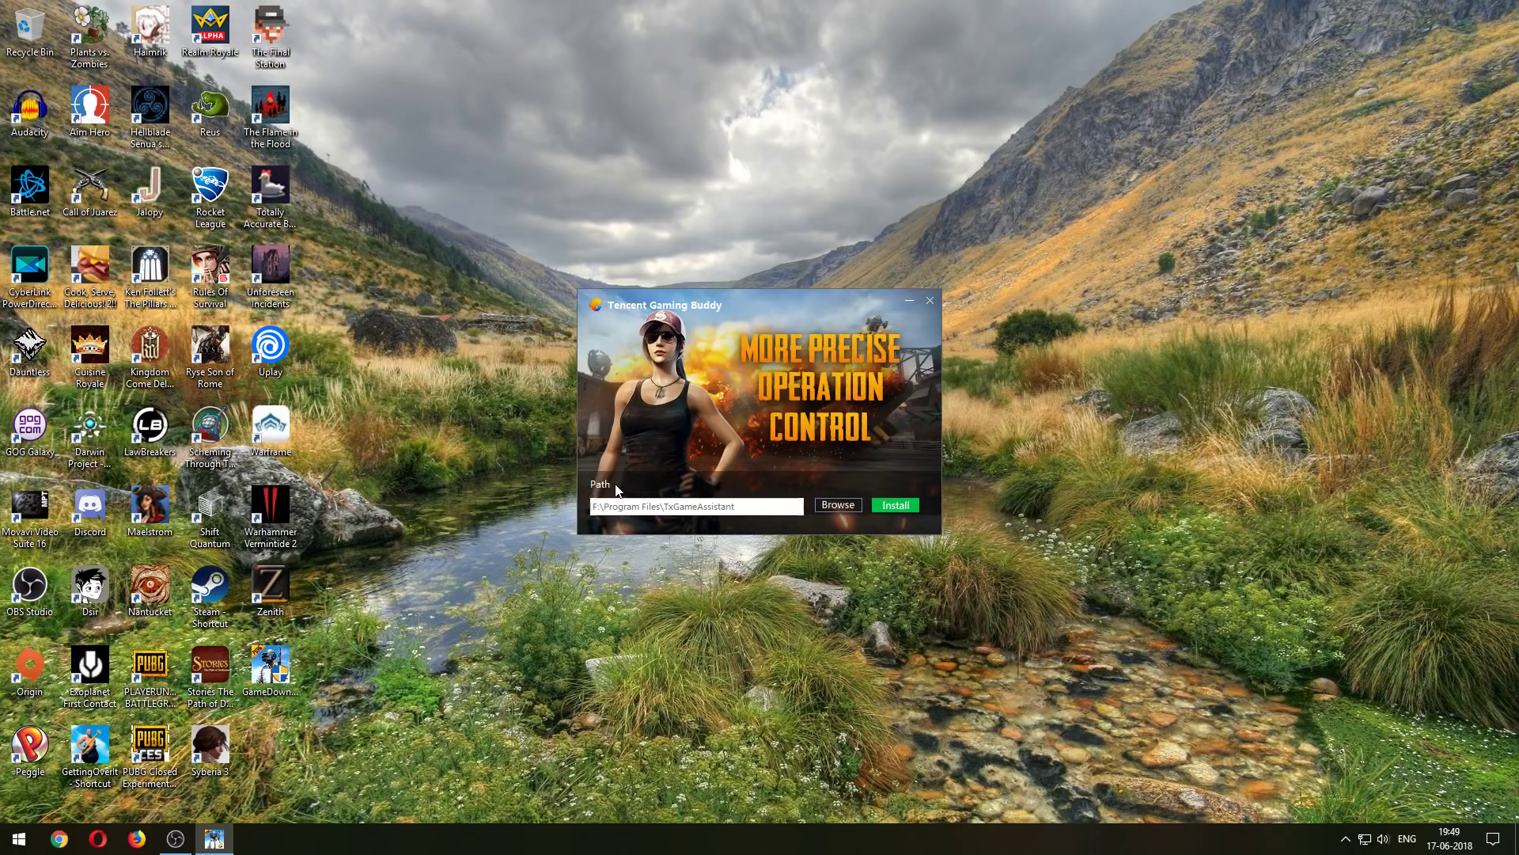
- Replace the install path with C:\PubgMobile and start the installation
{"action": "left_click_drag", "start_coordinate": [749, 511], "coordinate": [572, 516]}
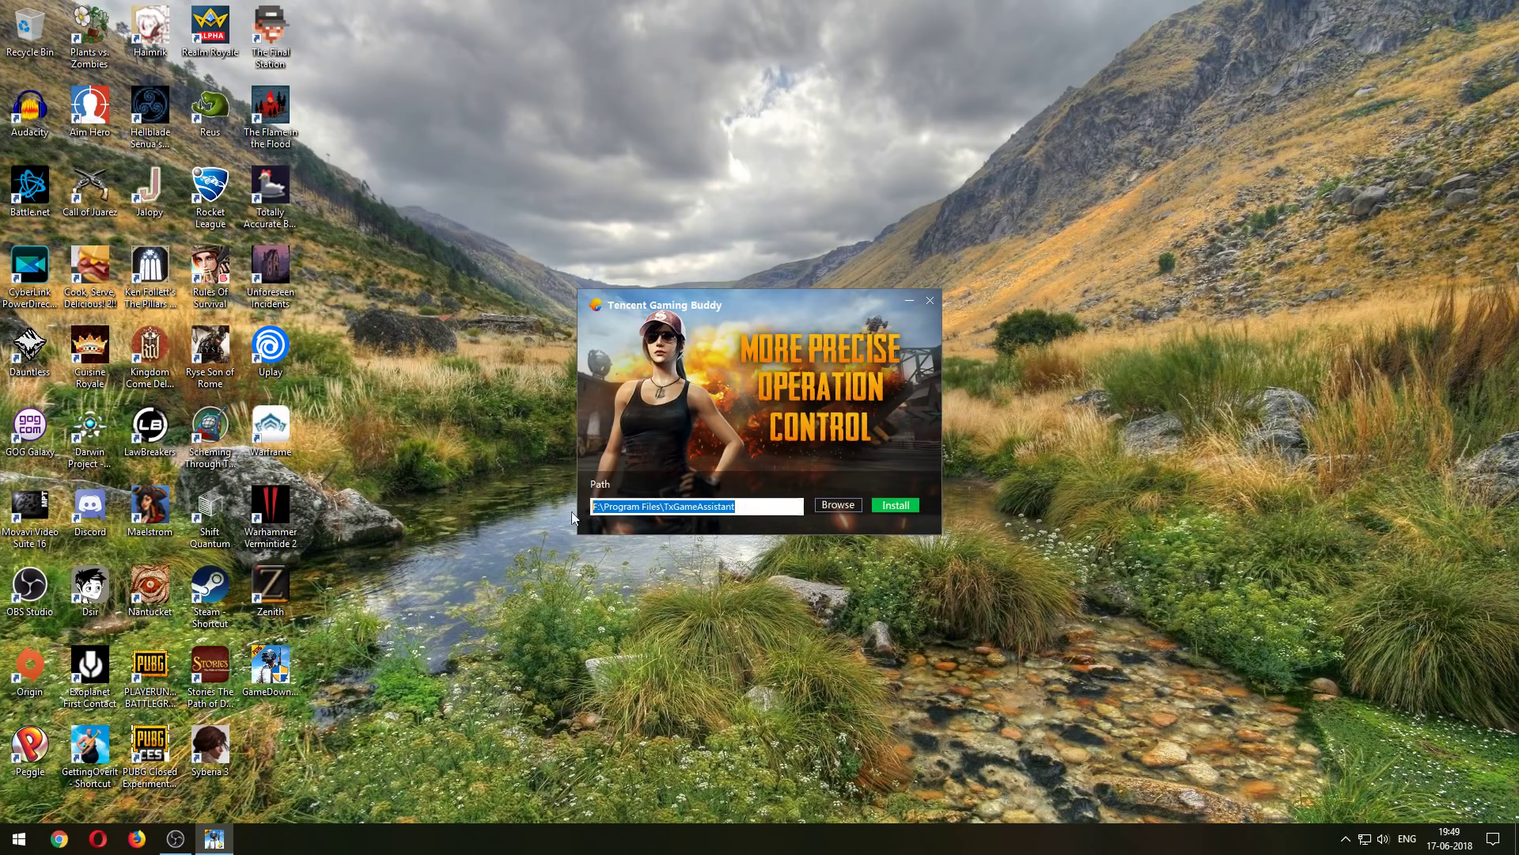
{"action": "type", "text": "C:\\"}
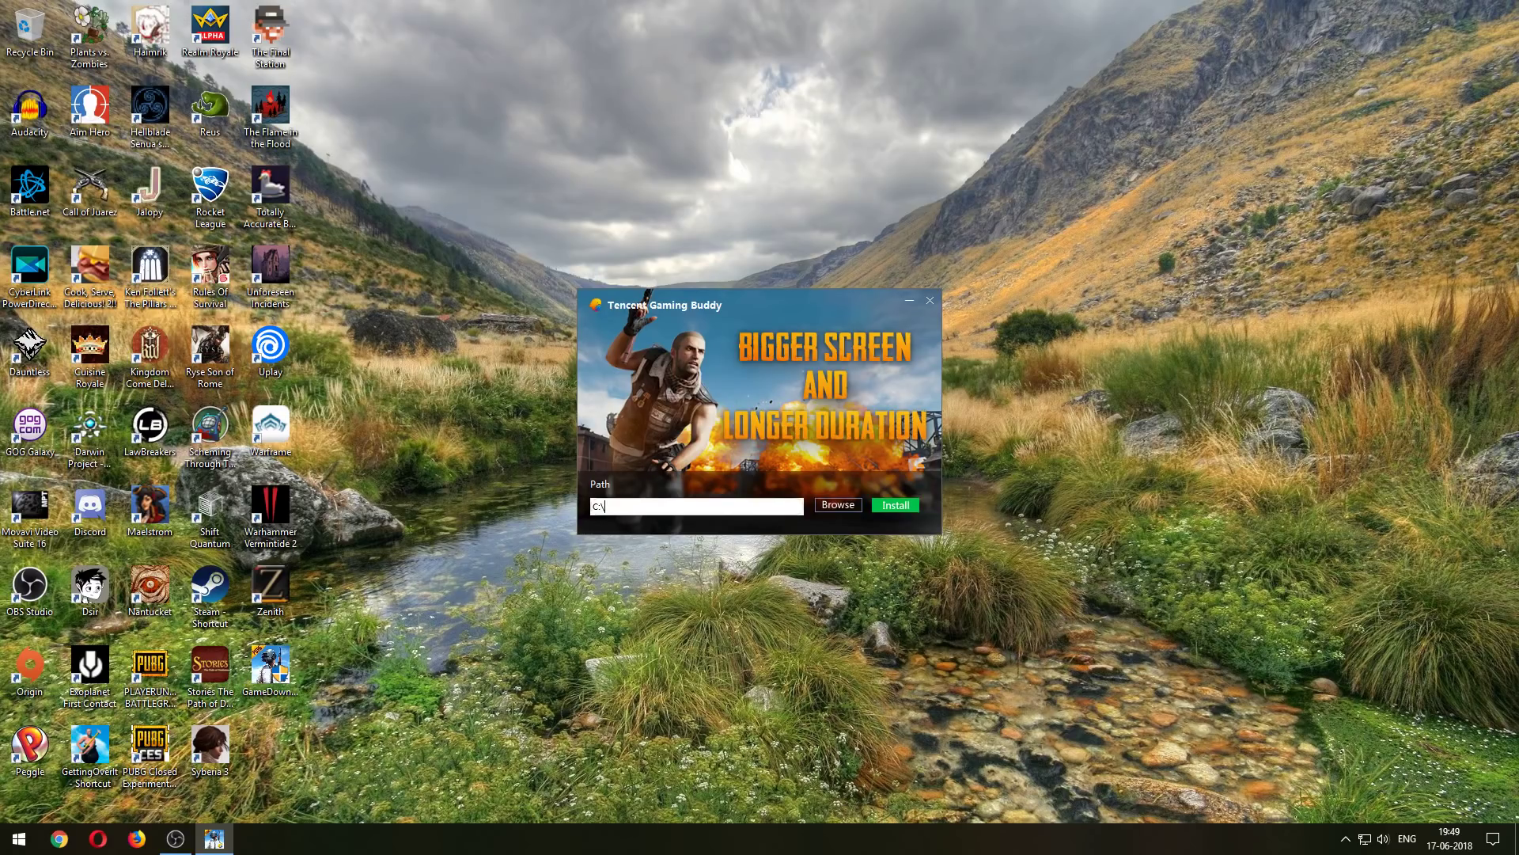
{"action": "type", "text": "Pu"}
{"action": "type", "text": "bgMo"}
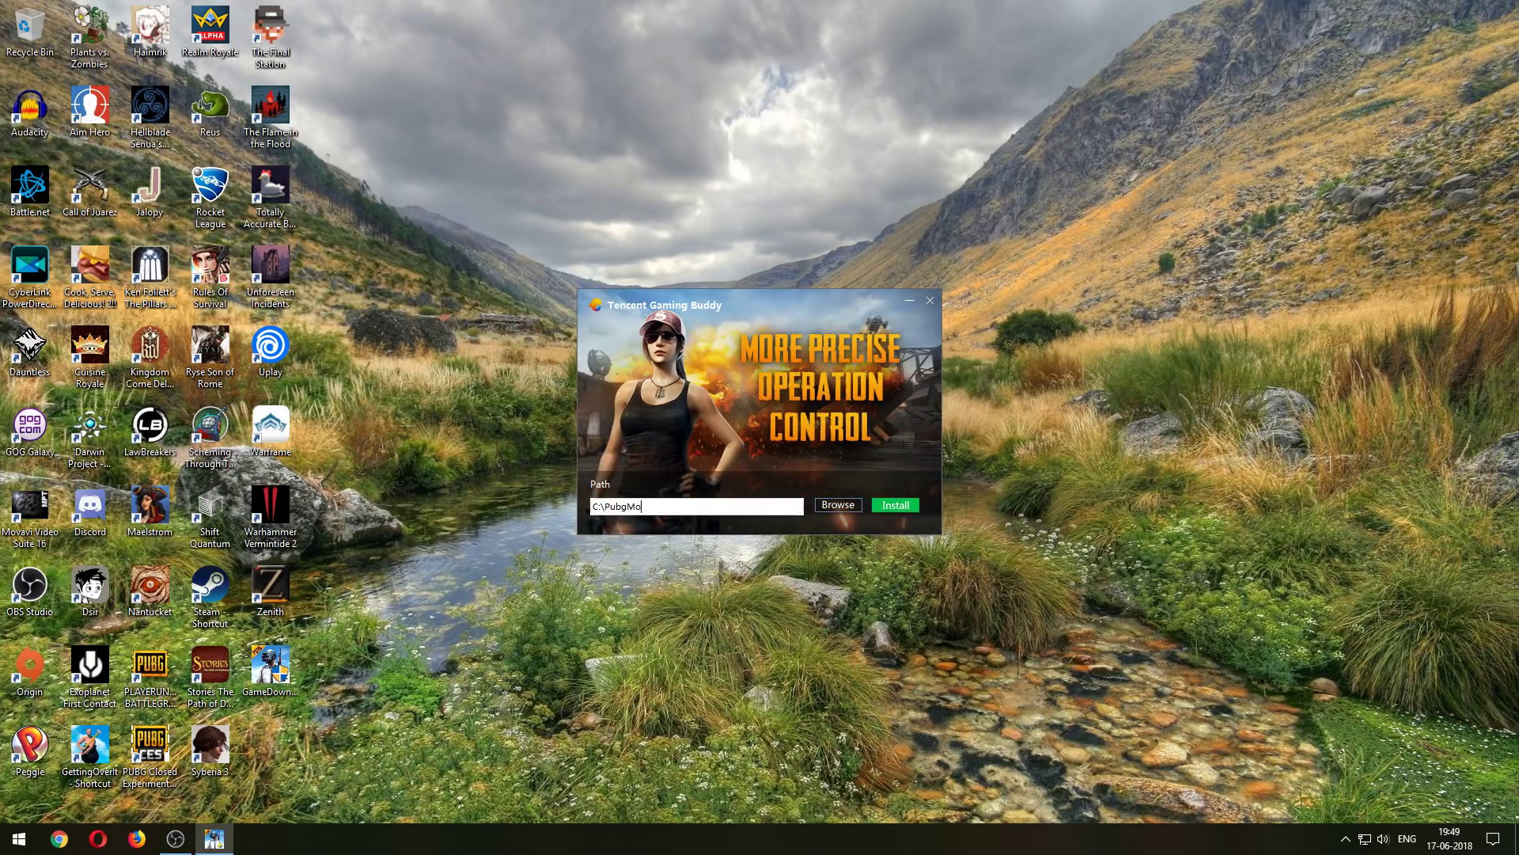
{"action": "type", "text": "bile"}
{"action": "left_click", "coordinate": [895, 508]}
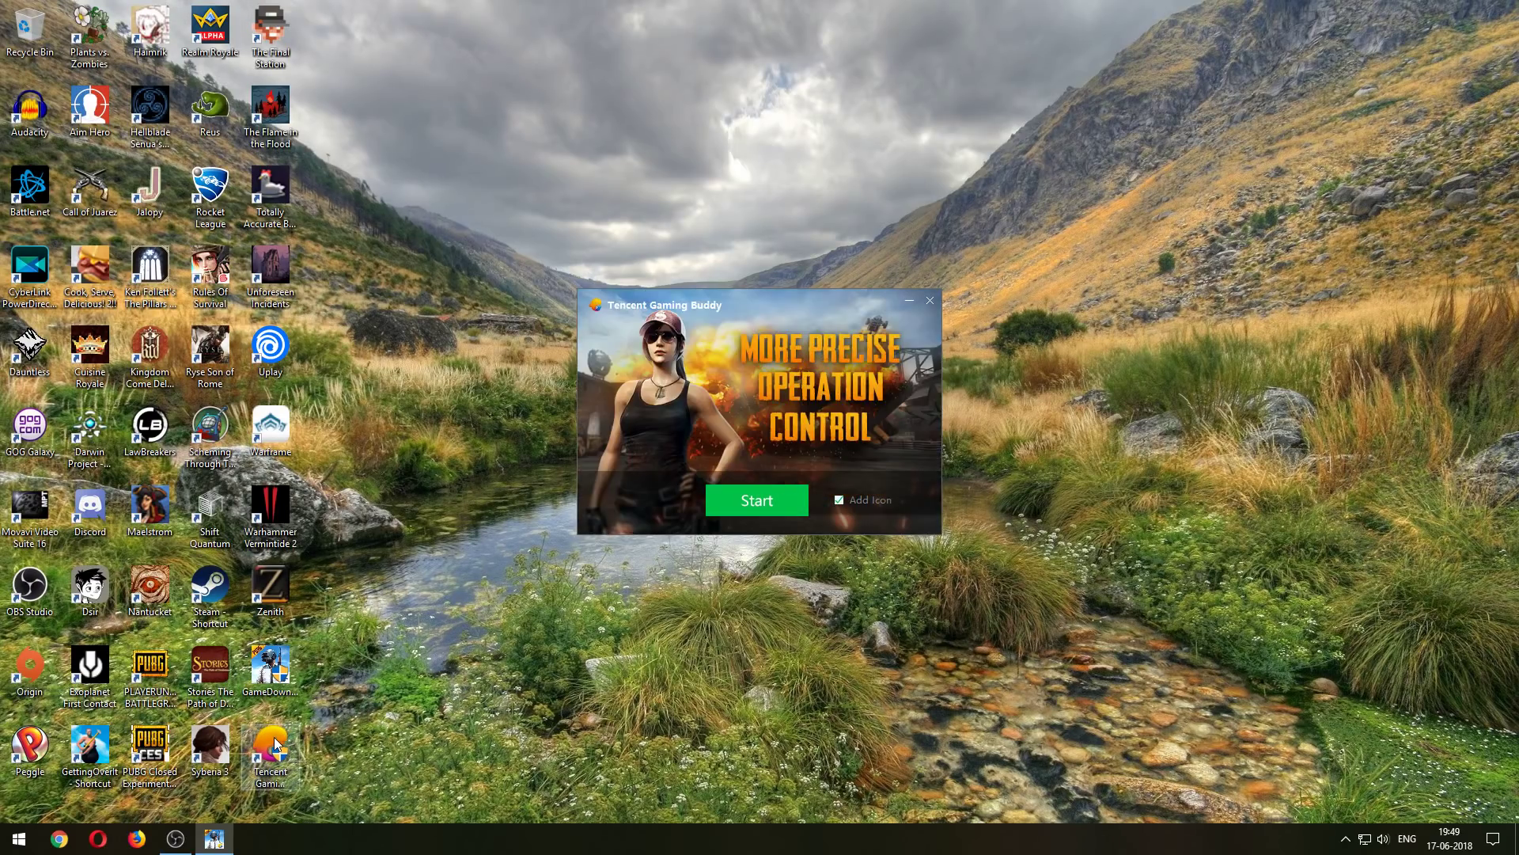
- Start the Turbo AOW Engine loading PUBG Mobile until the resolution dialog appears
{"action": "left_click", "coordinate": [772, 498]}
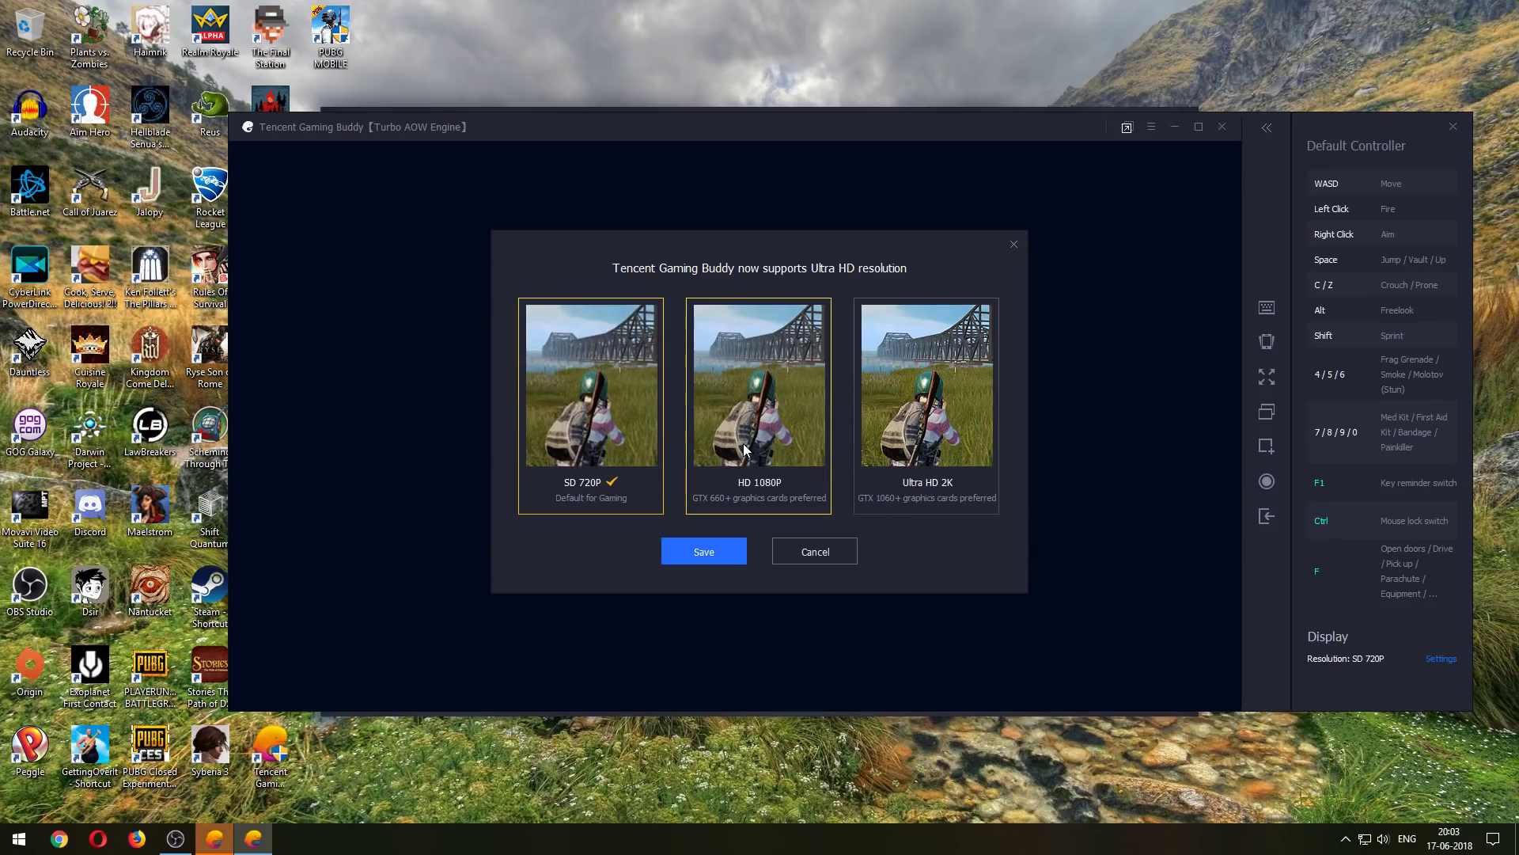
- Switch the game to HD 1080P, restart it, then exit the emulator
{"action": "left_click", "coordinate": [743, 443]}
{"action": "left_click", "coordinate": [713, 555]}
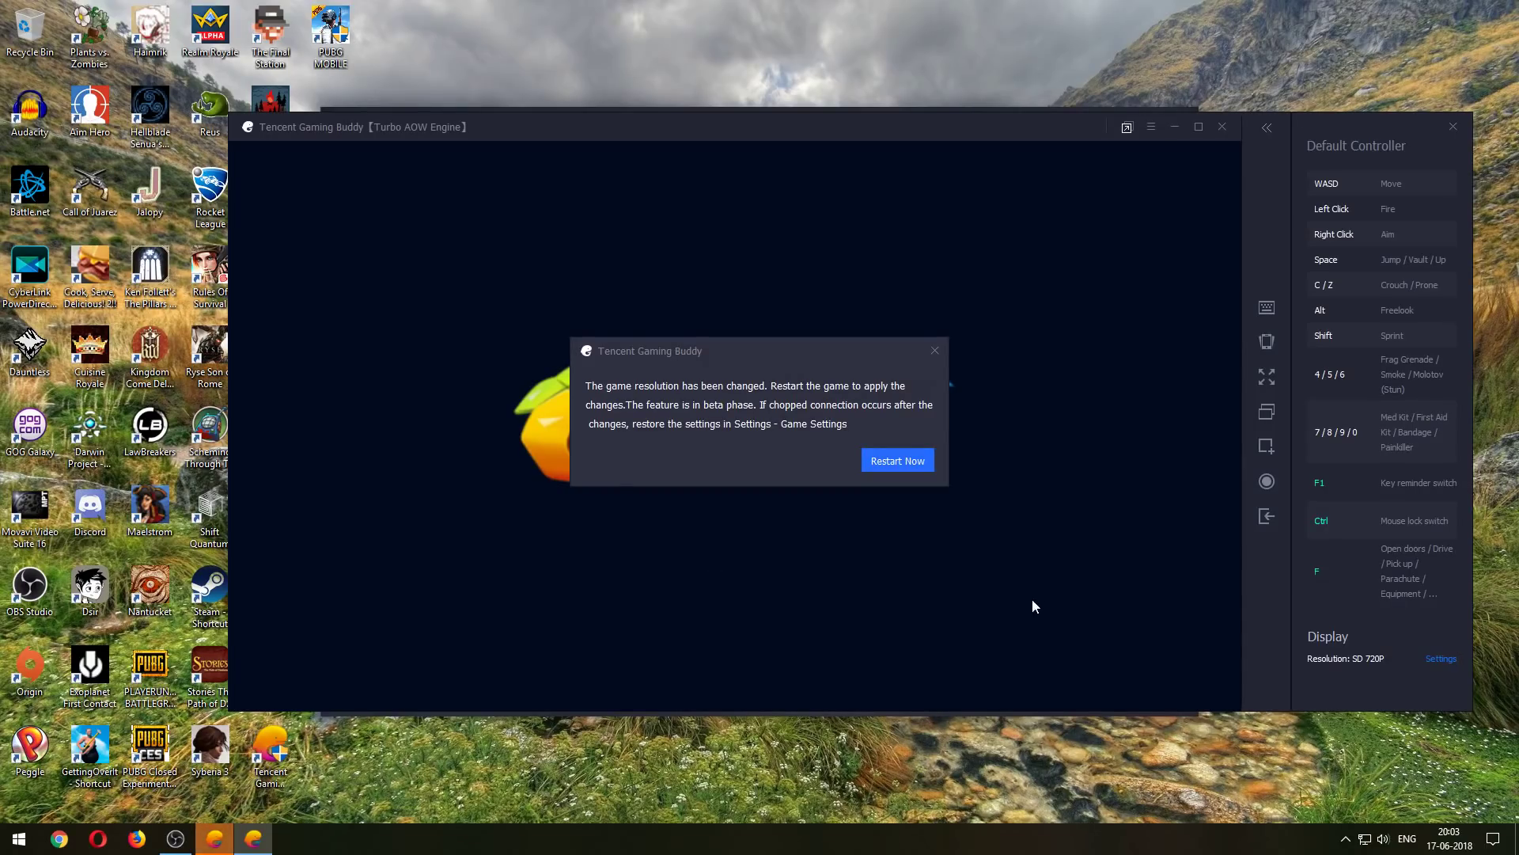
{"action": "left_click", "coordinate": [901, 465]}
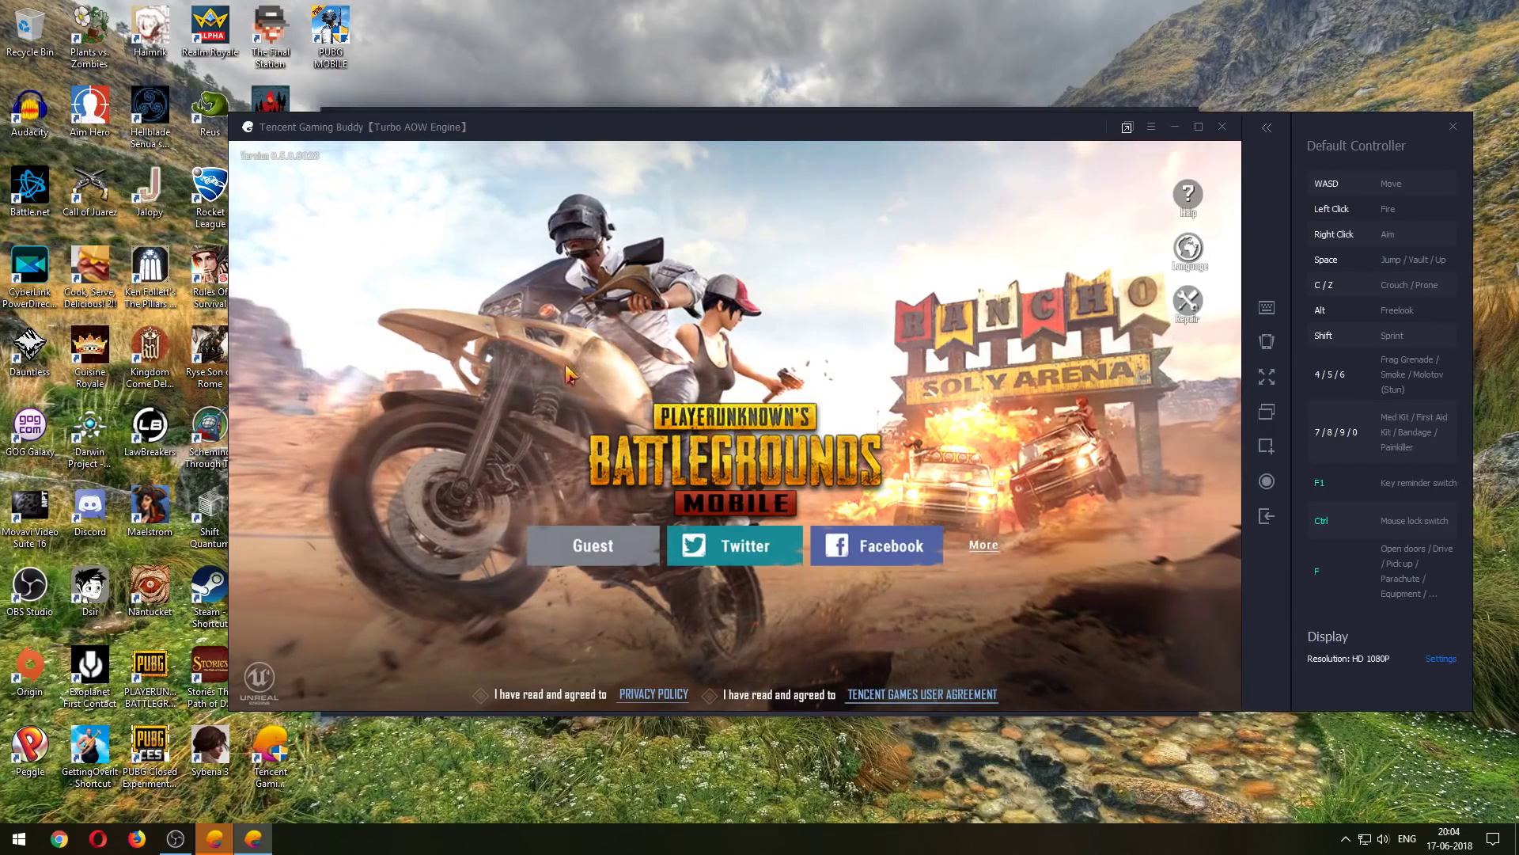
{"action": "left_click", "coordinate": [1223, 131]}
{"action": "left_click", "coordinate": [785, 444]}
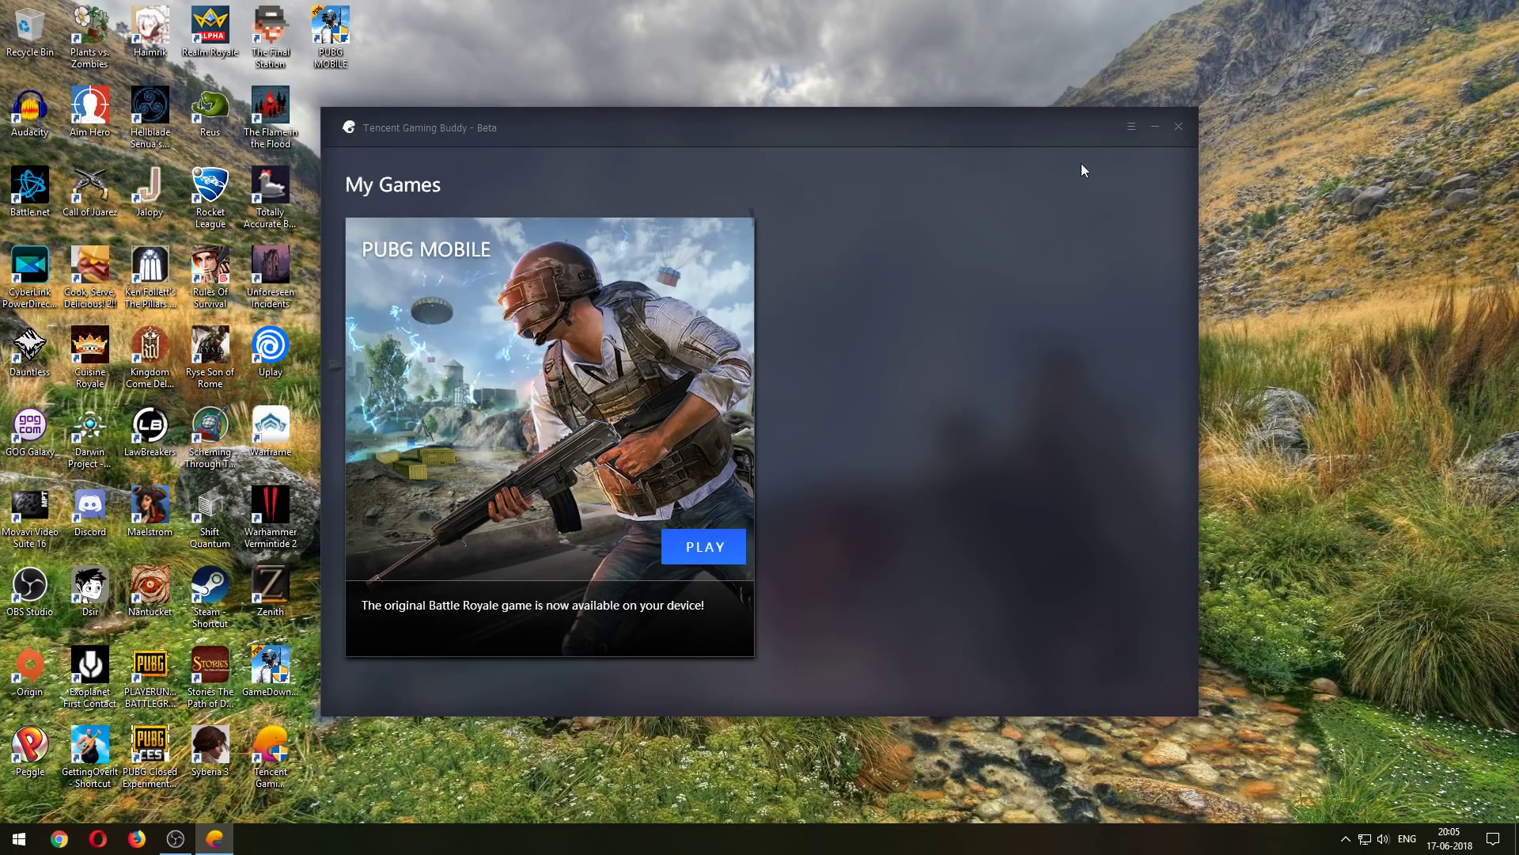
- Save the PUBG MOBILE game resolution and quality settings in Setting Center
{"action": "left_click", "coordinate": [1132, 128]}
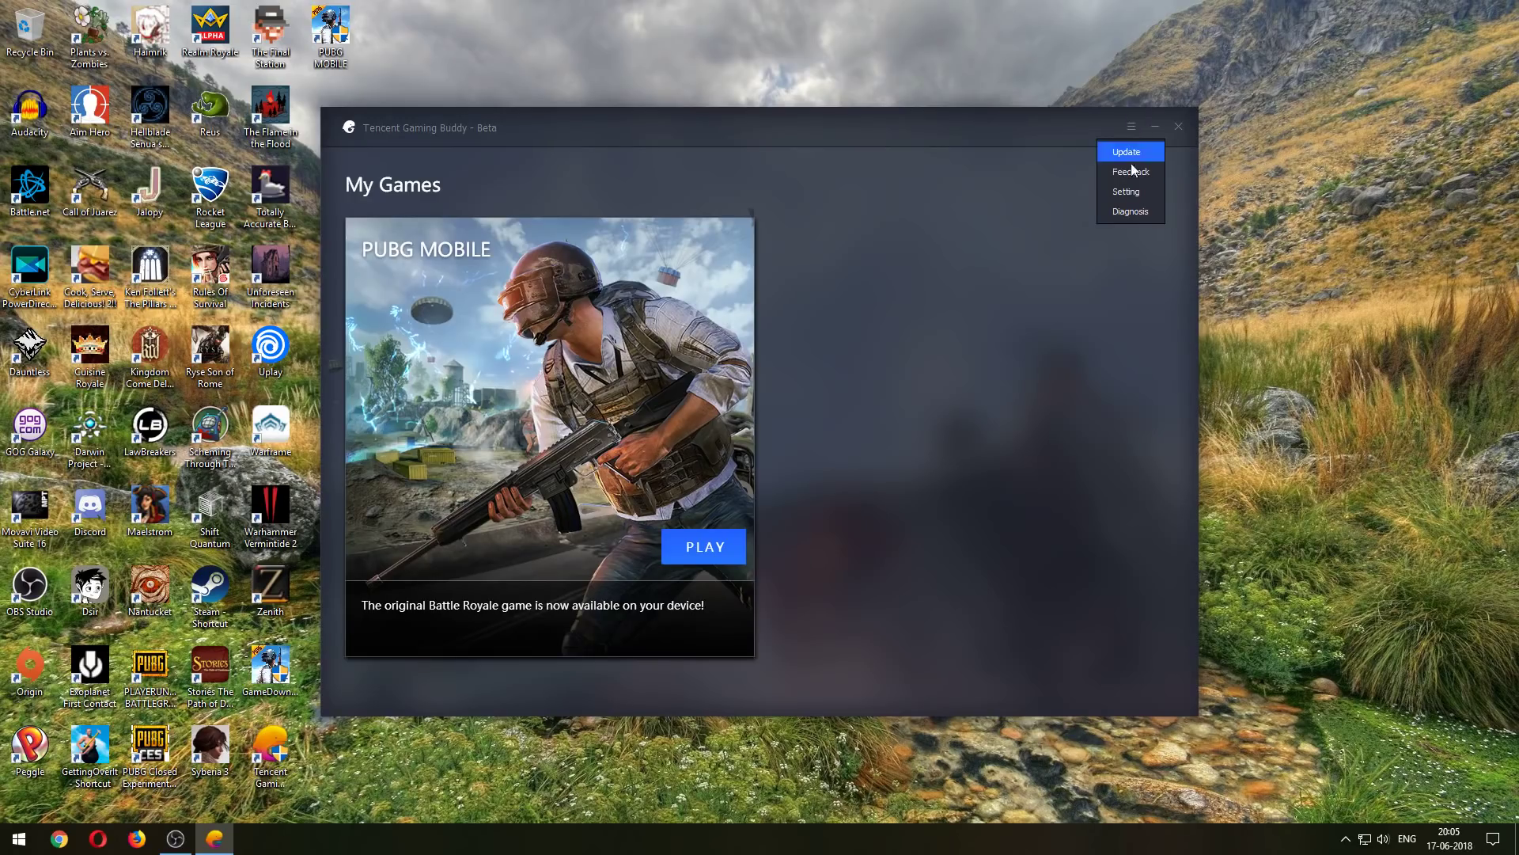
{"action": "left_click", "coordinate": [1127, 190]}
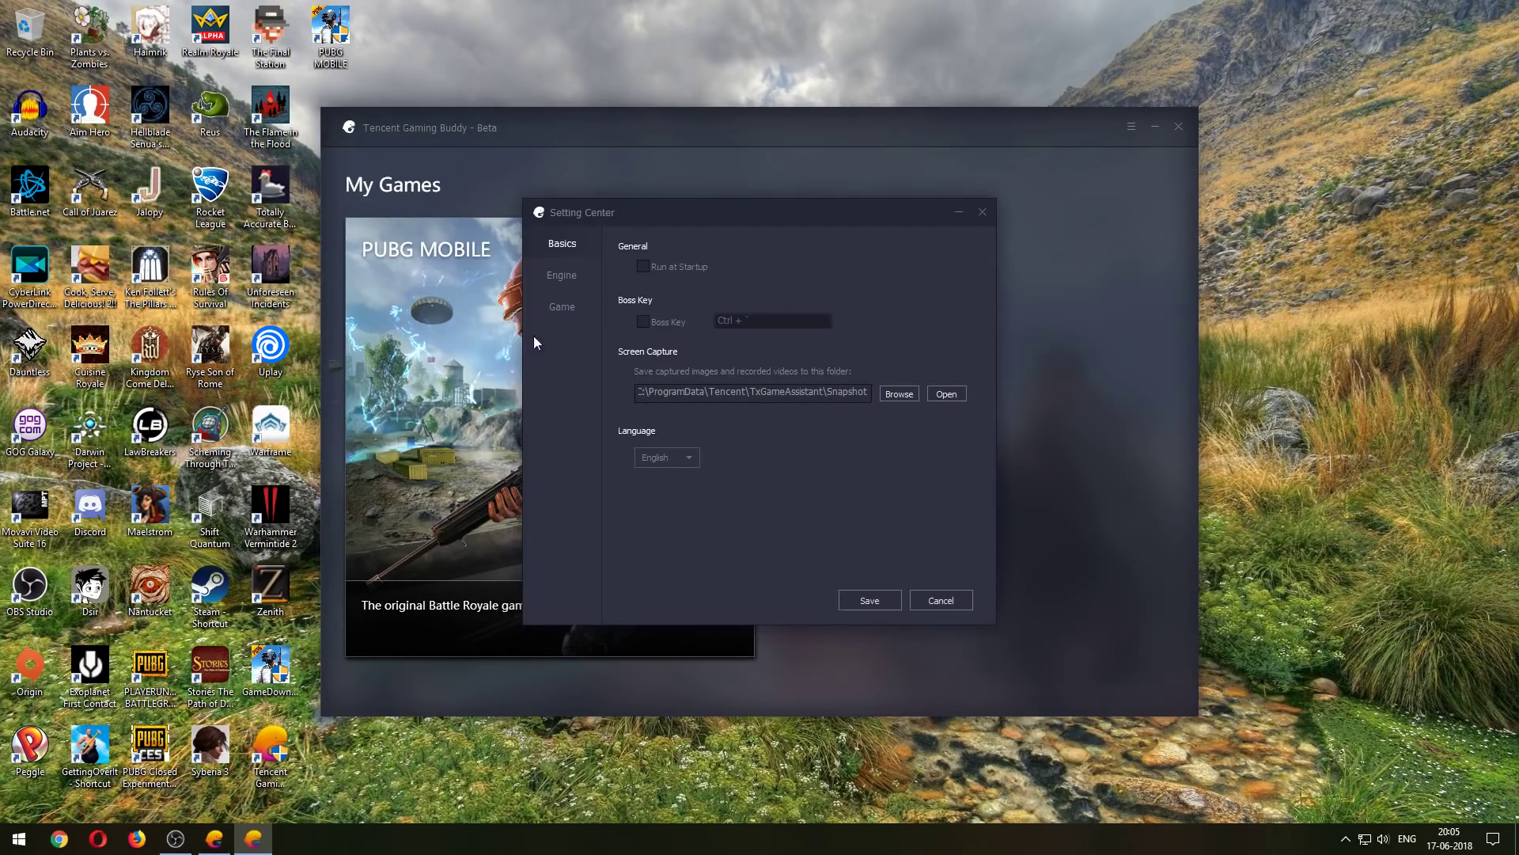
{"action": "left_click", "coordinate": [572, 313]}
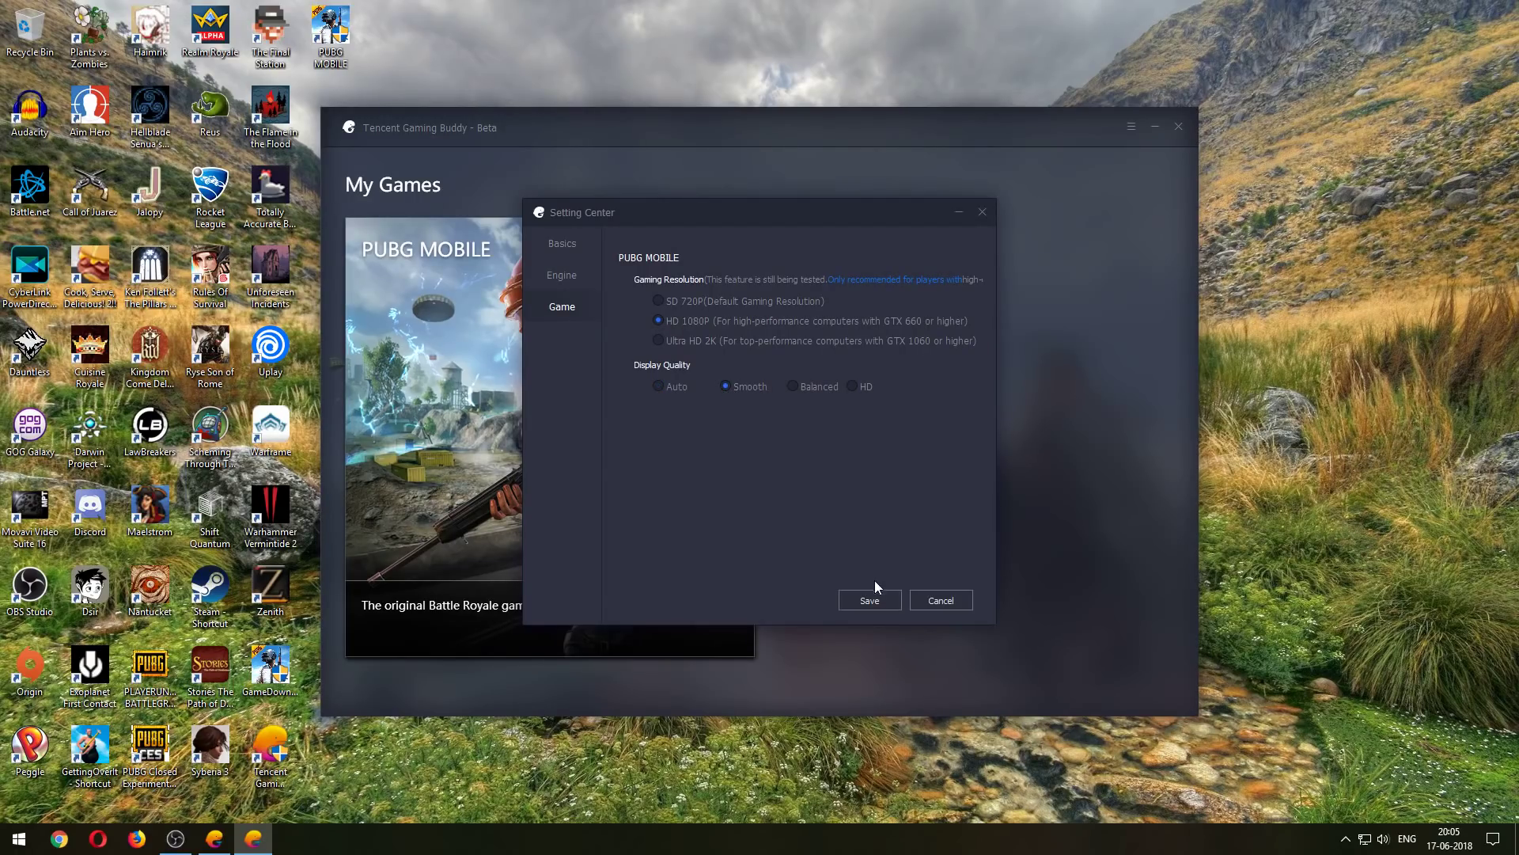
{"action": "left_click", "coordinate": [860, 602]}
{"action": "left_click", "coordinate": [889, 464]}
- Save the engine as DirectX, Ultimate anti-aliasing, 4GB, 8 cores, 1920x1080, with dedicated GPU prioritized
{"action": "left_click", "coordinate": [1132, 127]}
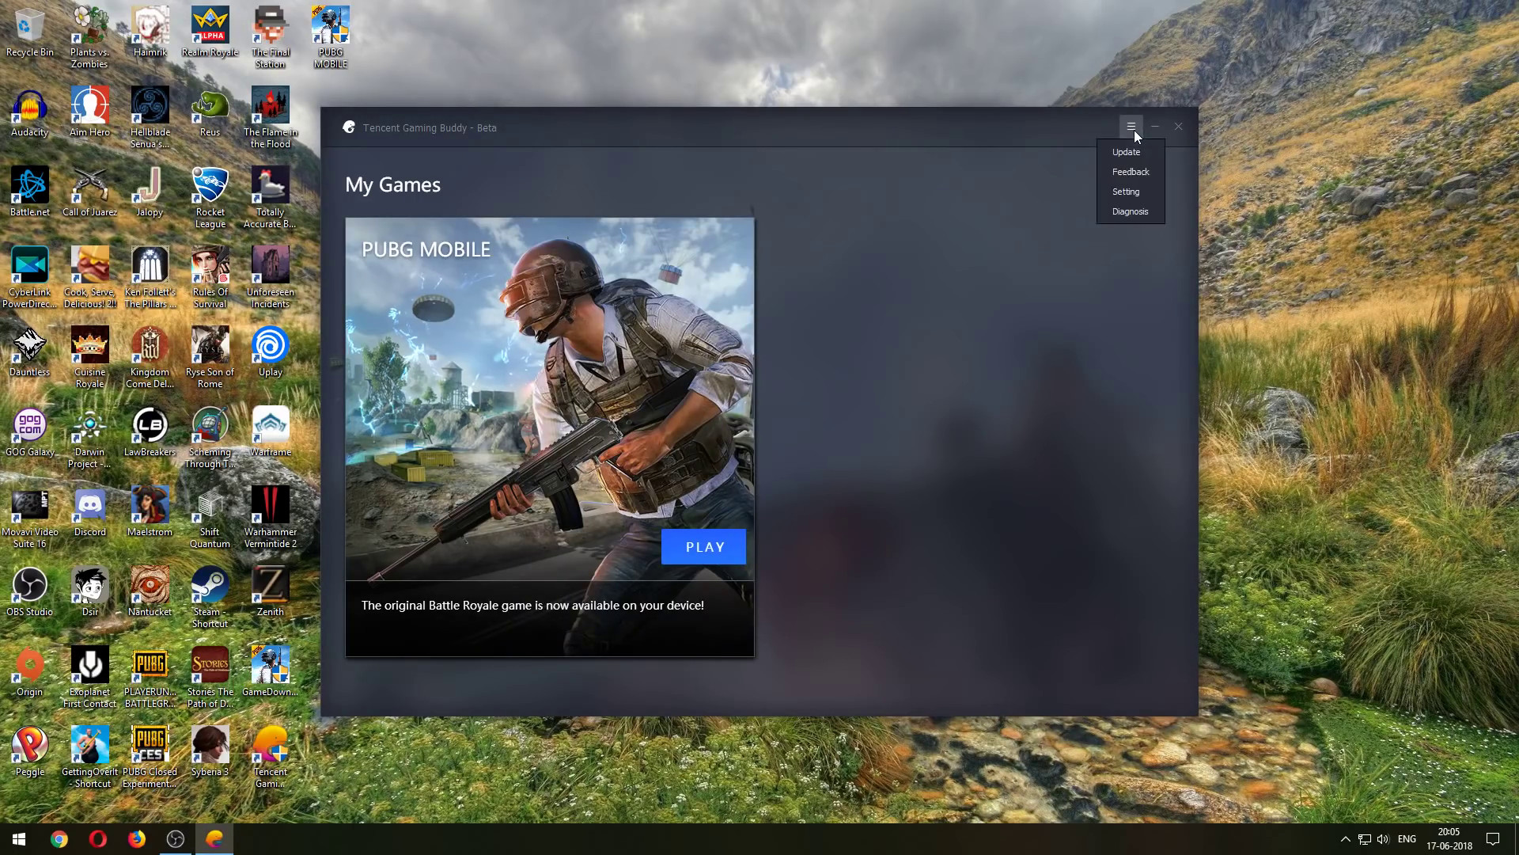
{"action": "left_click", "coordinate": [1127, 193]}
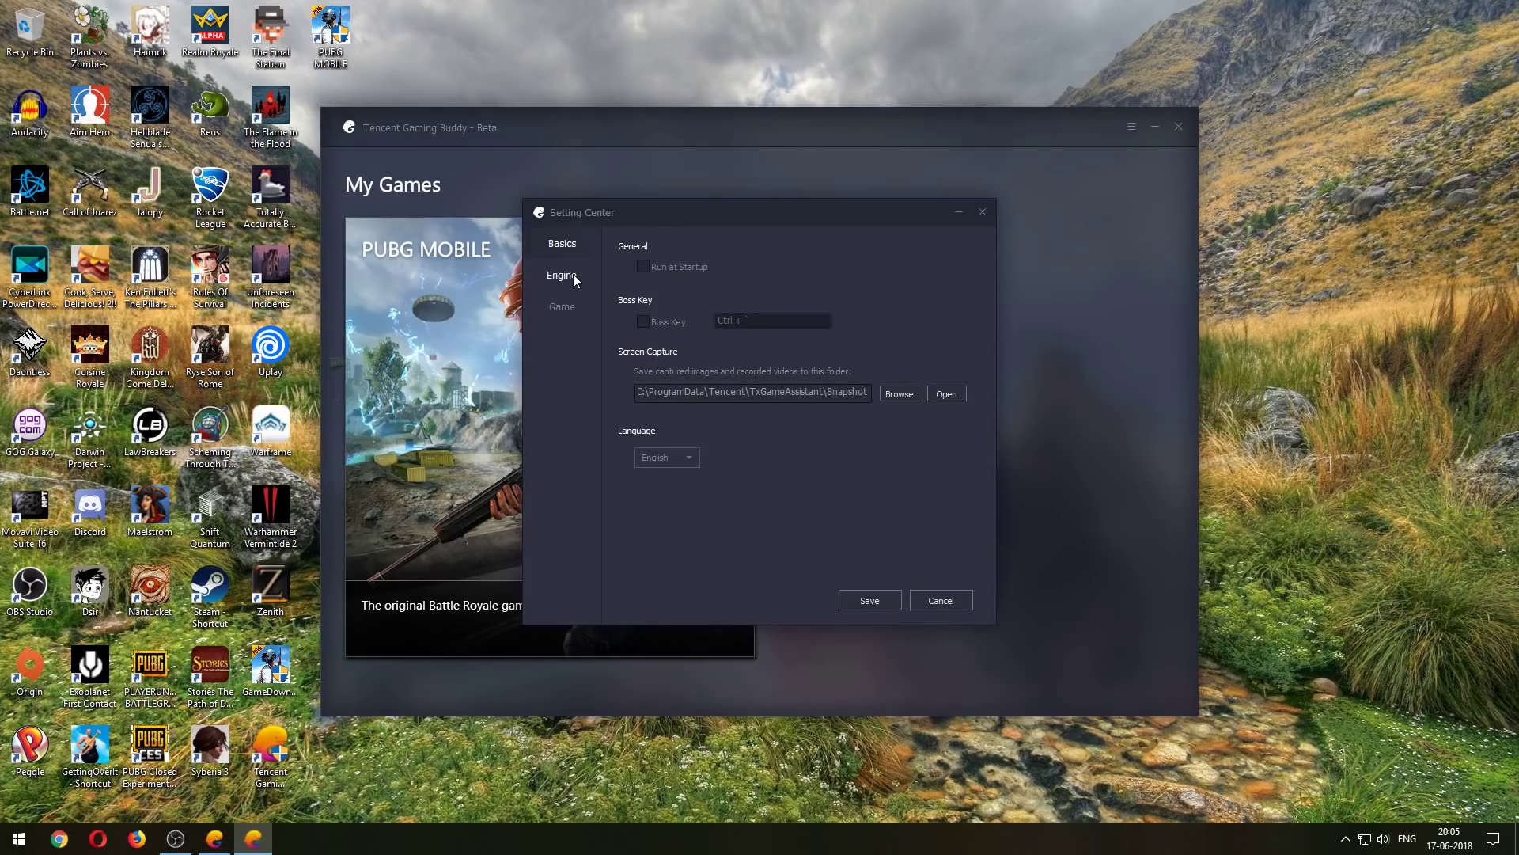
{"action": "left_click", "coordinate": [567, 276]}
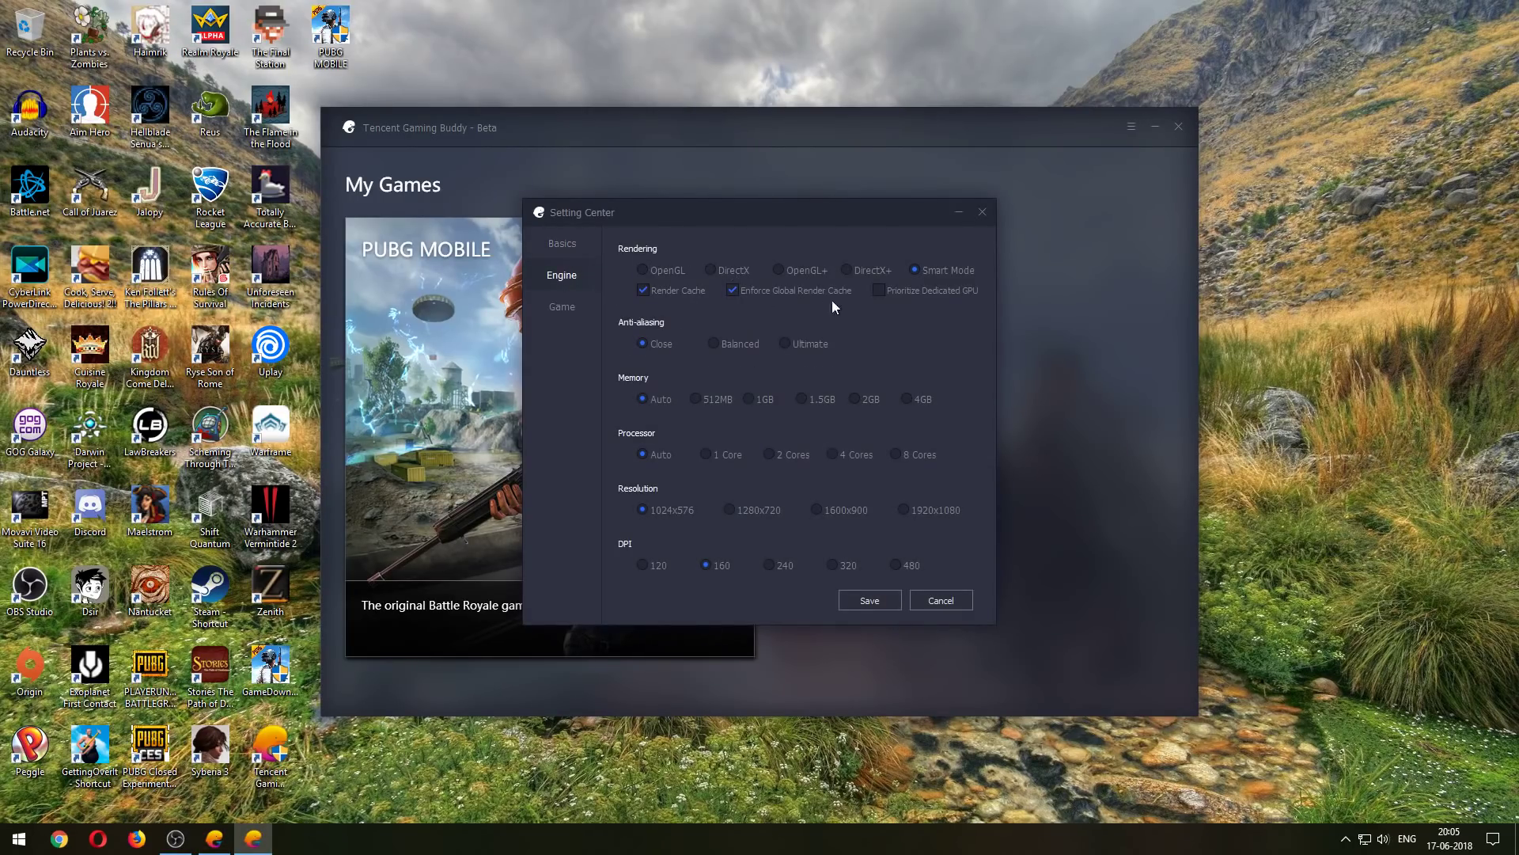
{"action": "left_click", "coordinate": [880, 288]}
{"action": "left_click", "coordinate": [860, 602]}
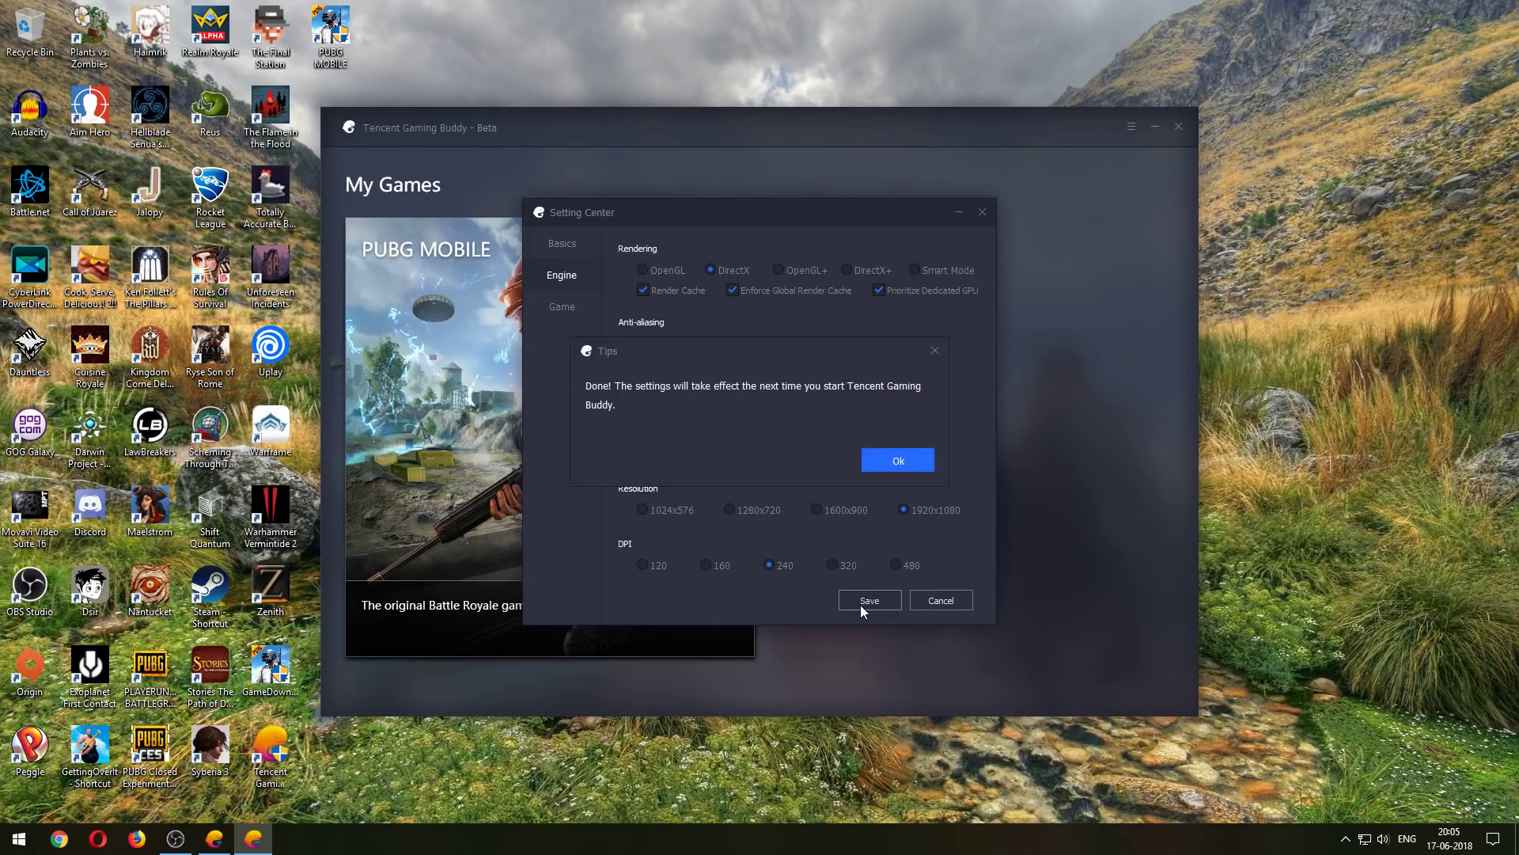
{"action": "left_click", "coordinate": [888, 462]}
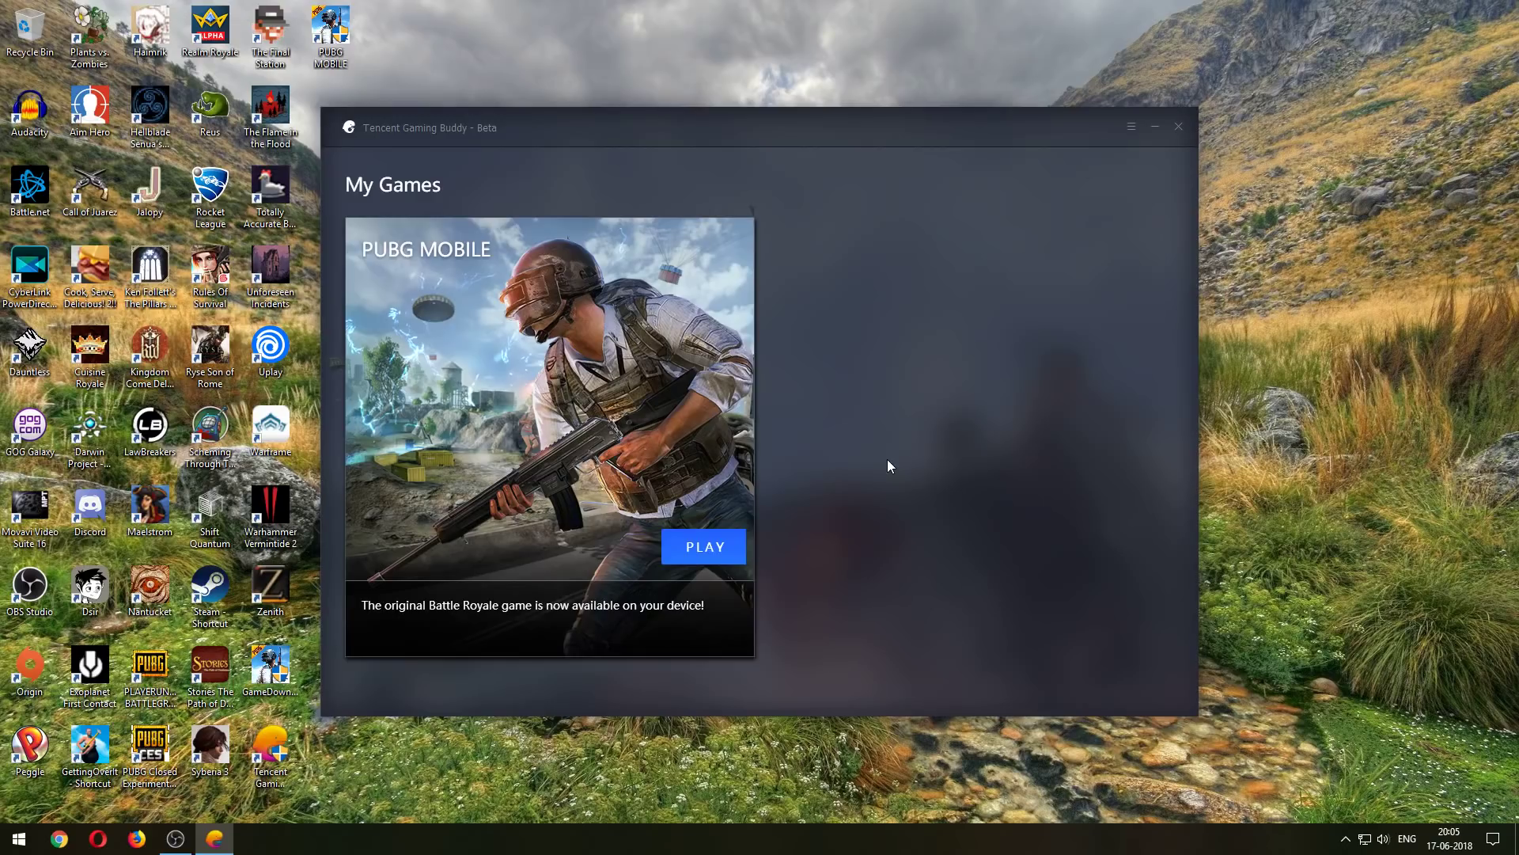
- Close the emulator, quit it from the system tray icon, and relaunch it
{"action": "left_click", "coordinate": [1179, 127]}
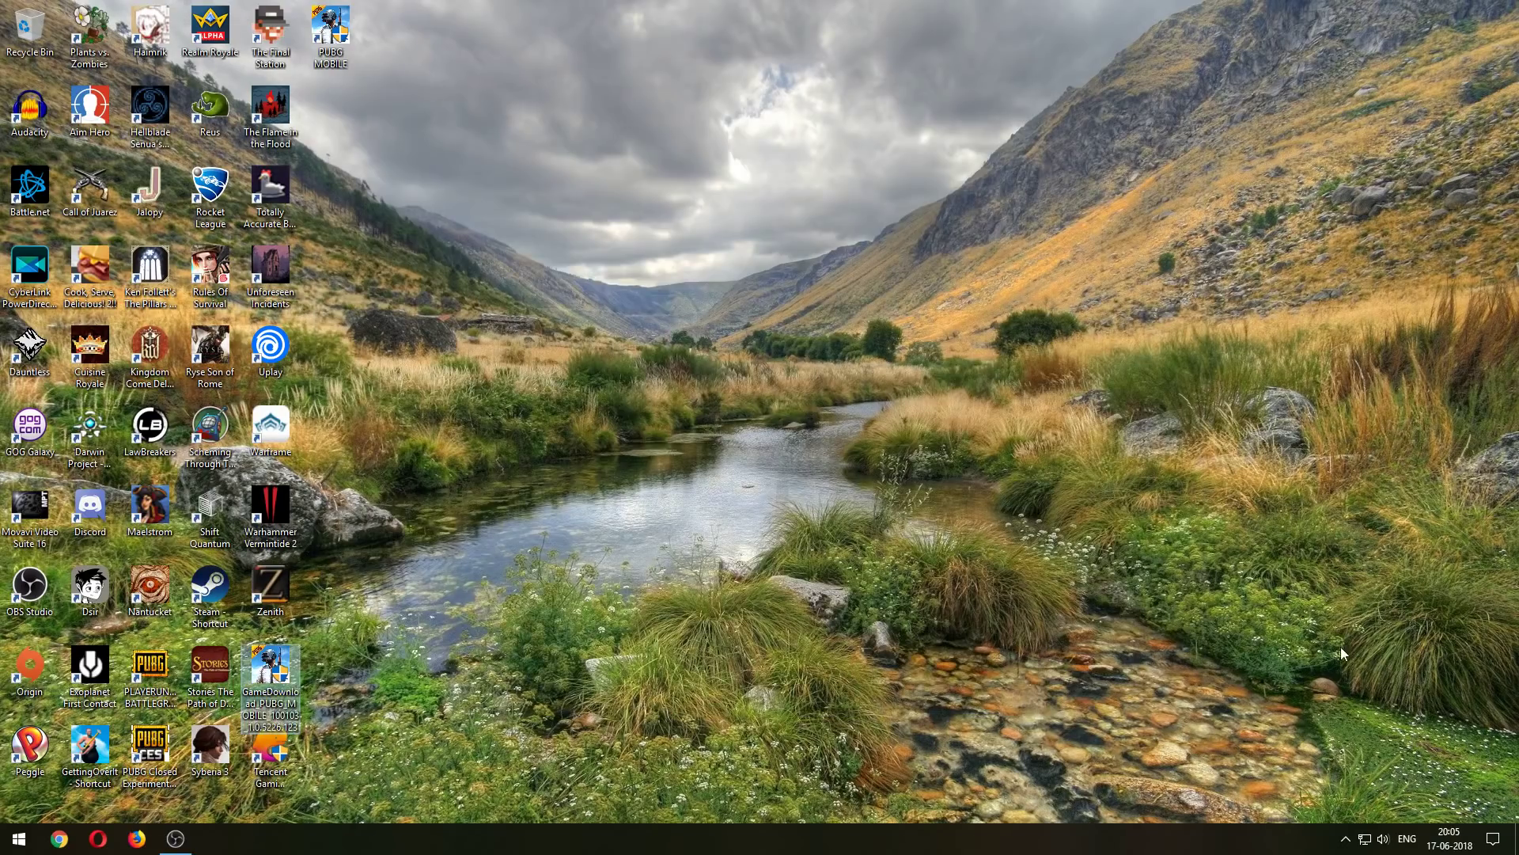
{"action": "left_click", "coordinate": [1345, 836]}
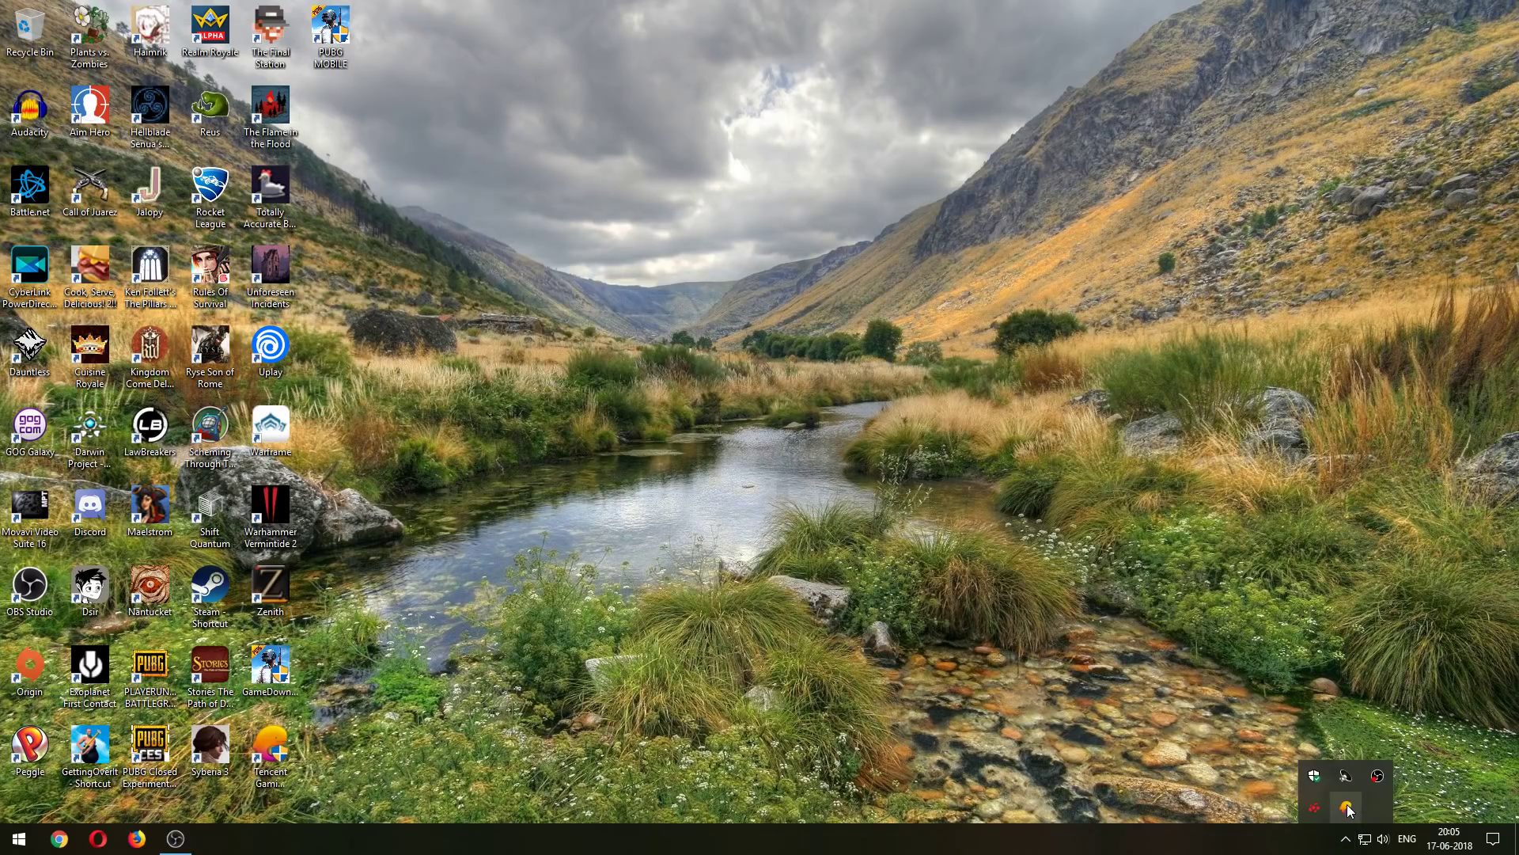
{"action": "right_click", "coordinate": [1347, 809]}
{"action": "left_click", "coordinate": [1371, 793]}
{"action": "right_click", "coordinate": [1001, 481]}
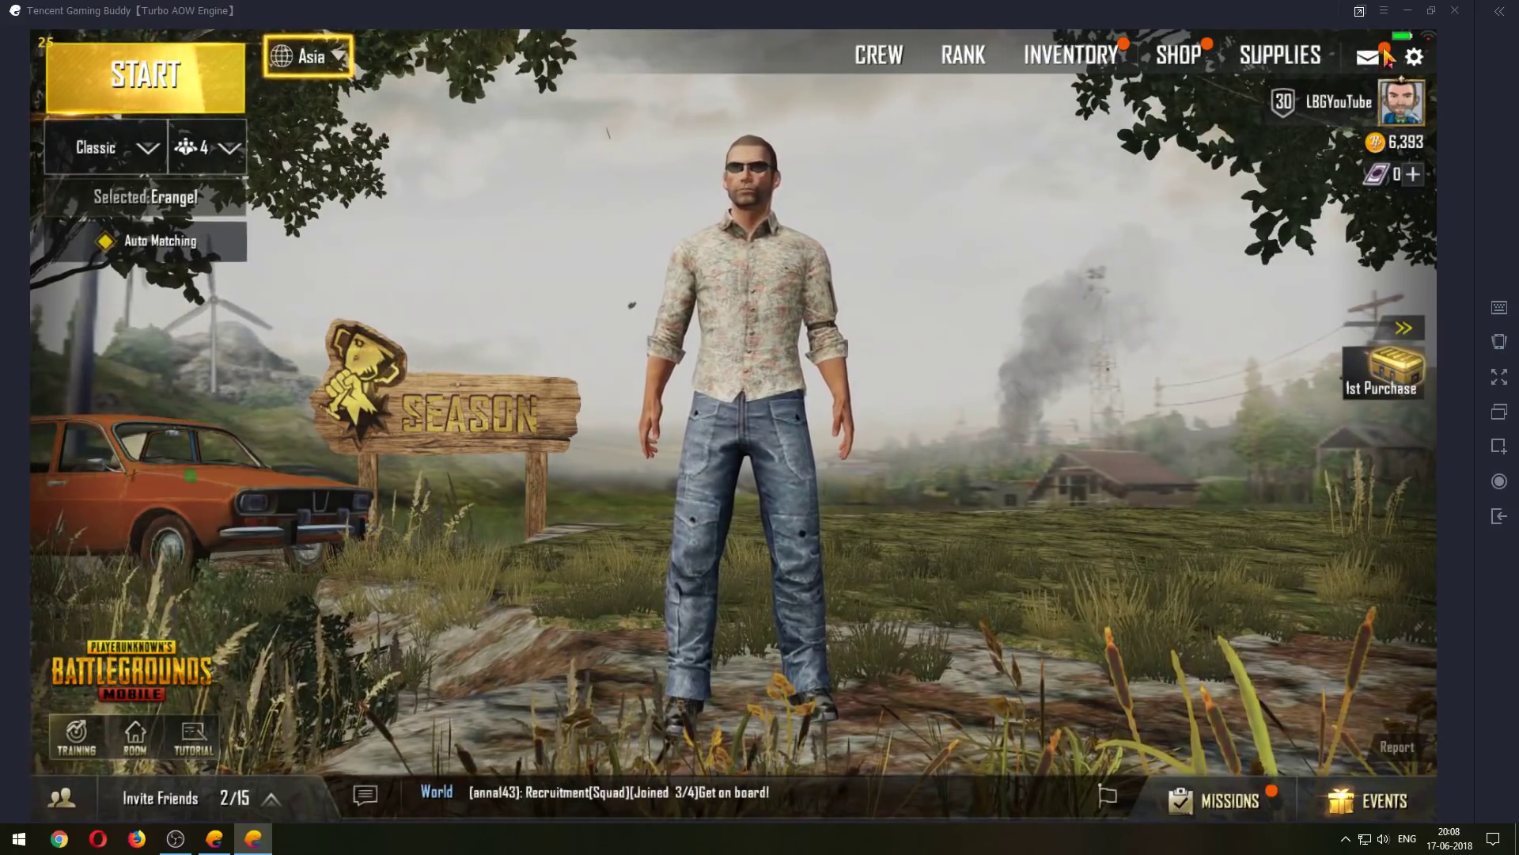
- Choose the cyan crosshair, disable Aim Assist and the left fire button, and enable Peek & Fire
{"action": "left_click", "coordinate": [1413, 60]}
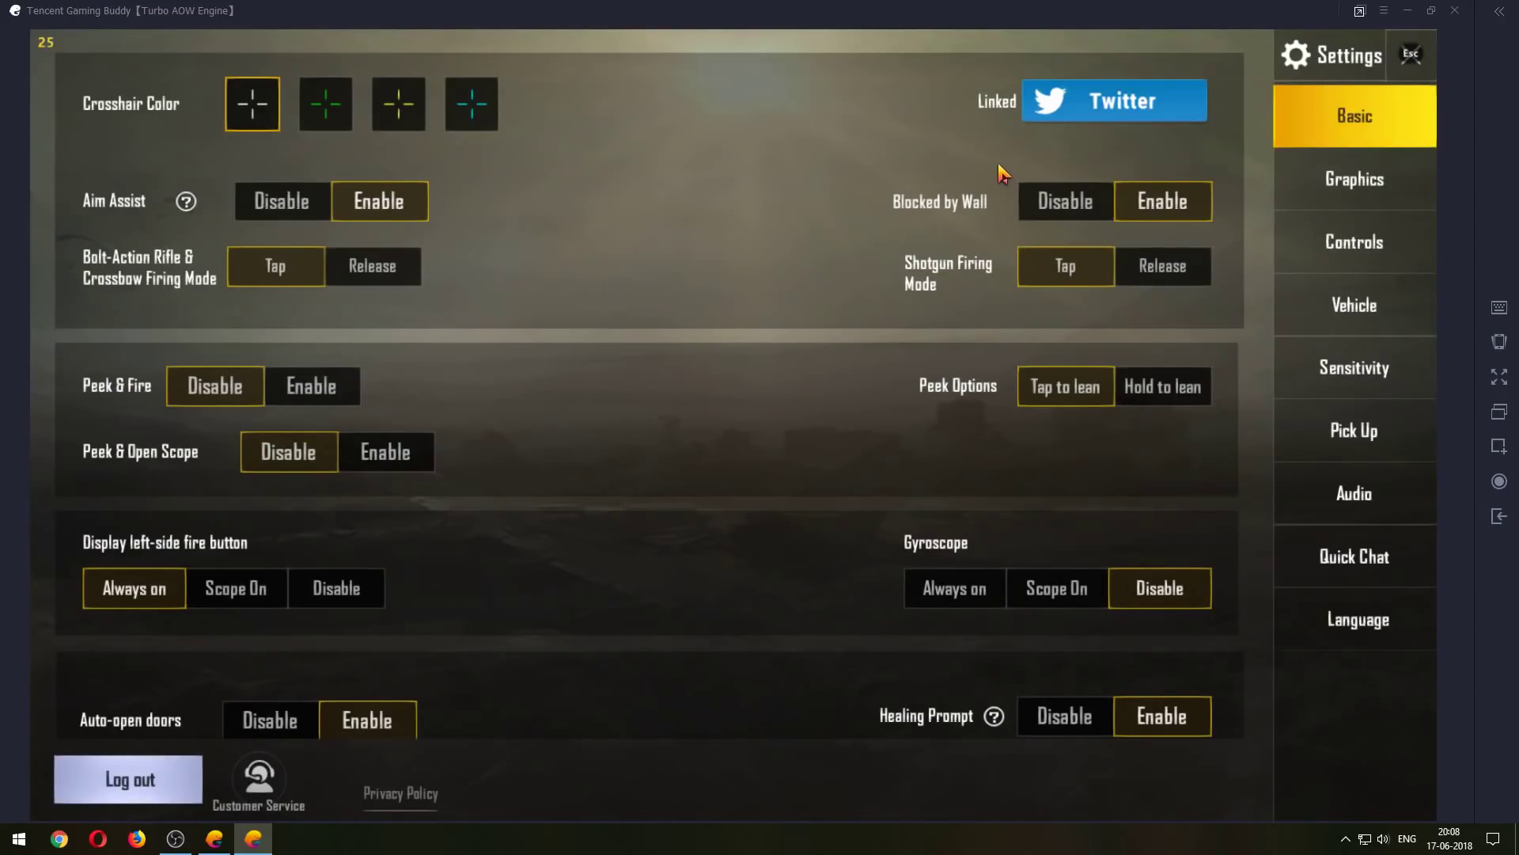
{"action": "left_click", "coordinate": [276, 214]}
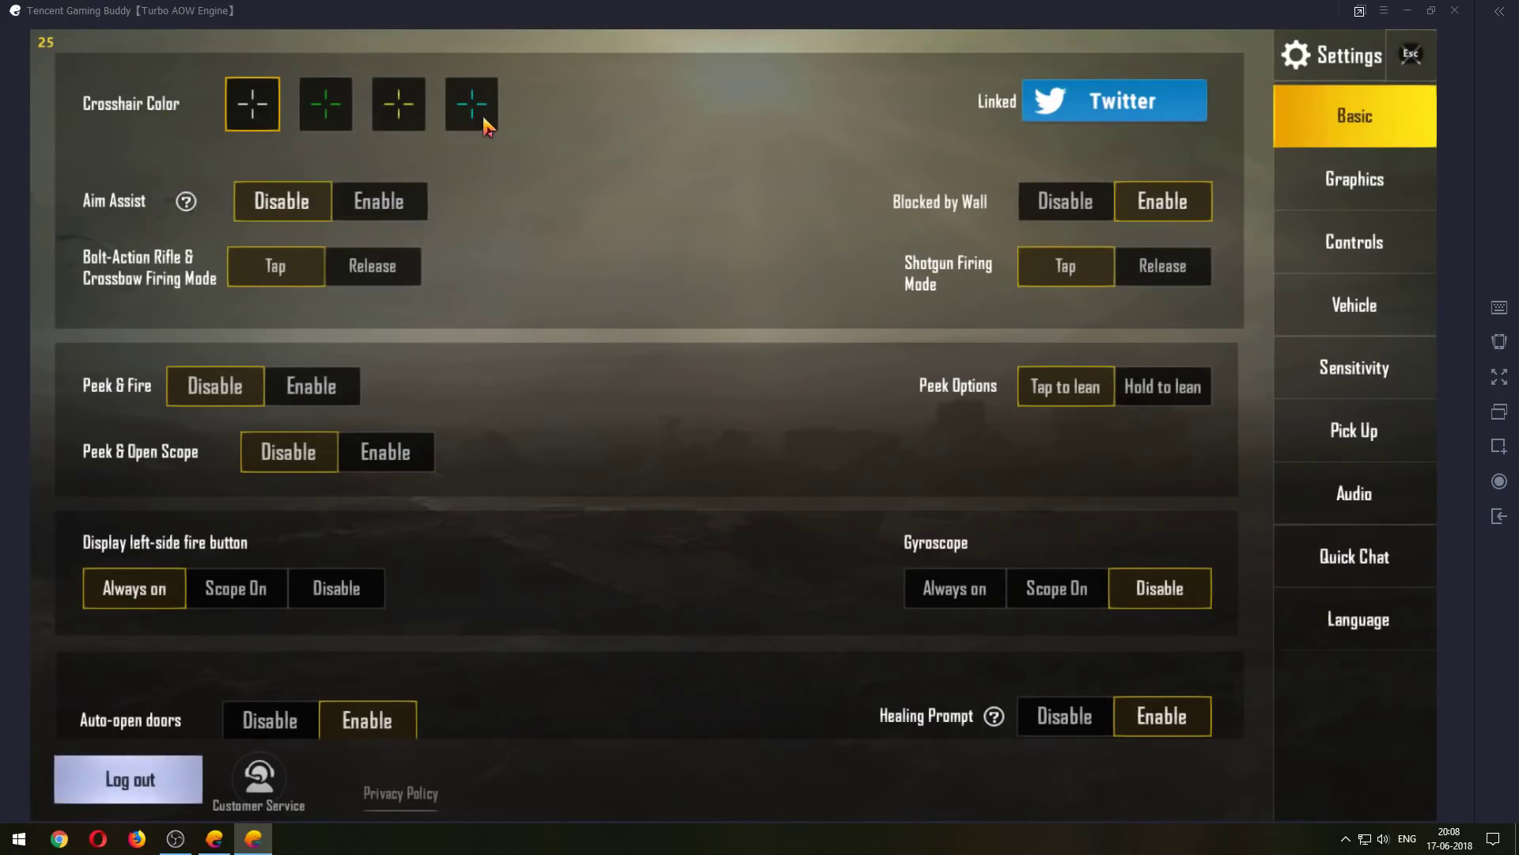
{"action": "left_click", "coordinate": [482, 113]}
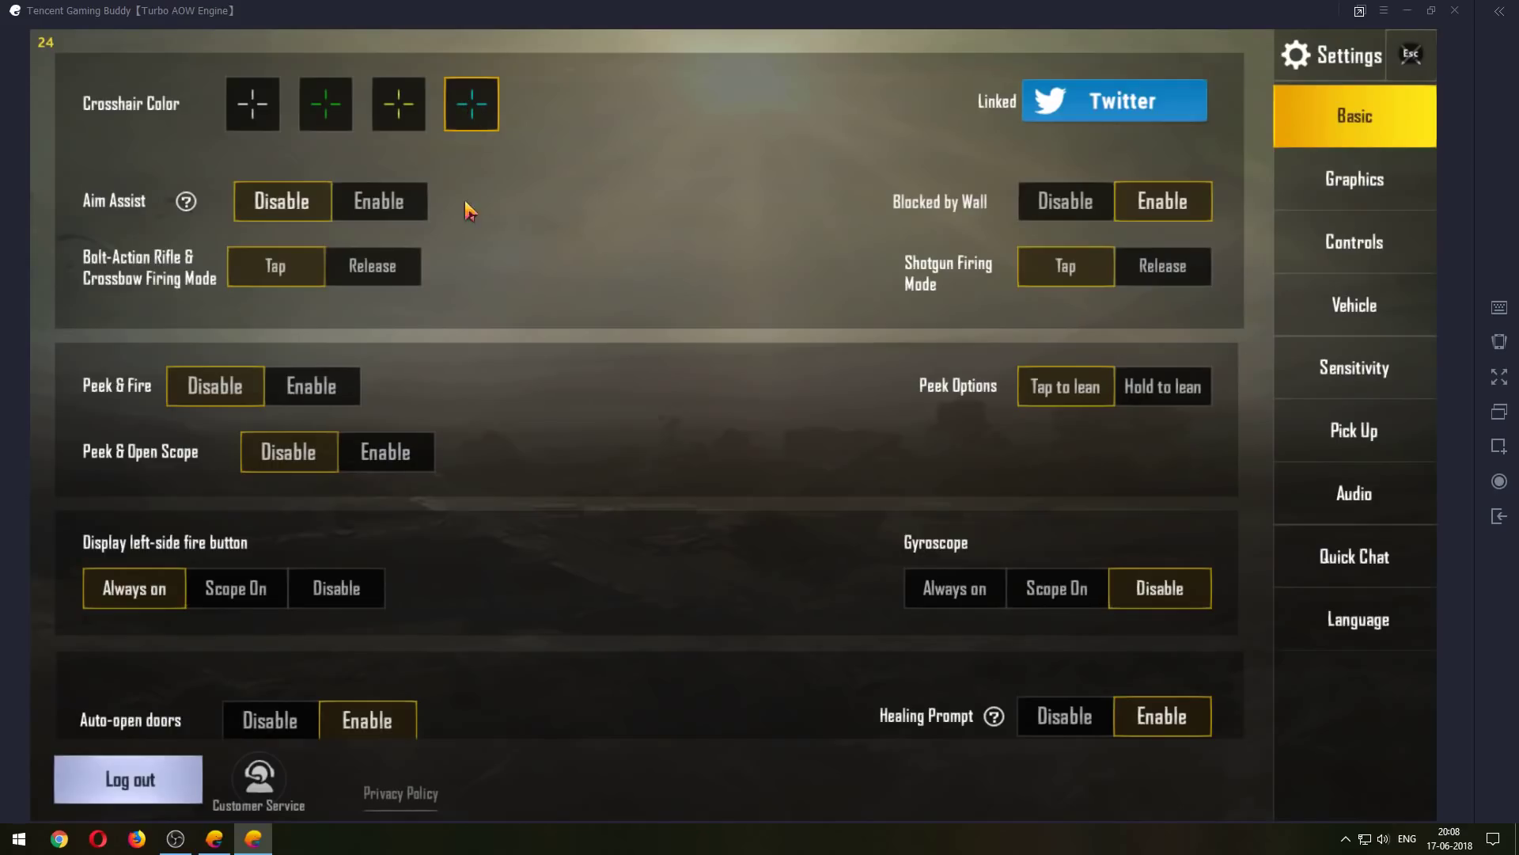
{"action": "left_click", "coordinate": [348, 387]}
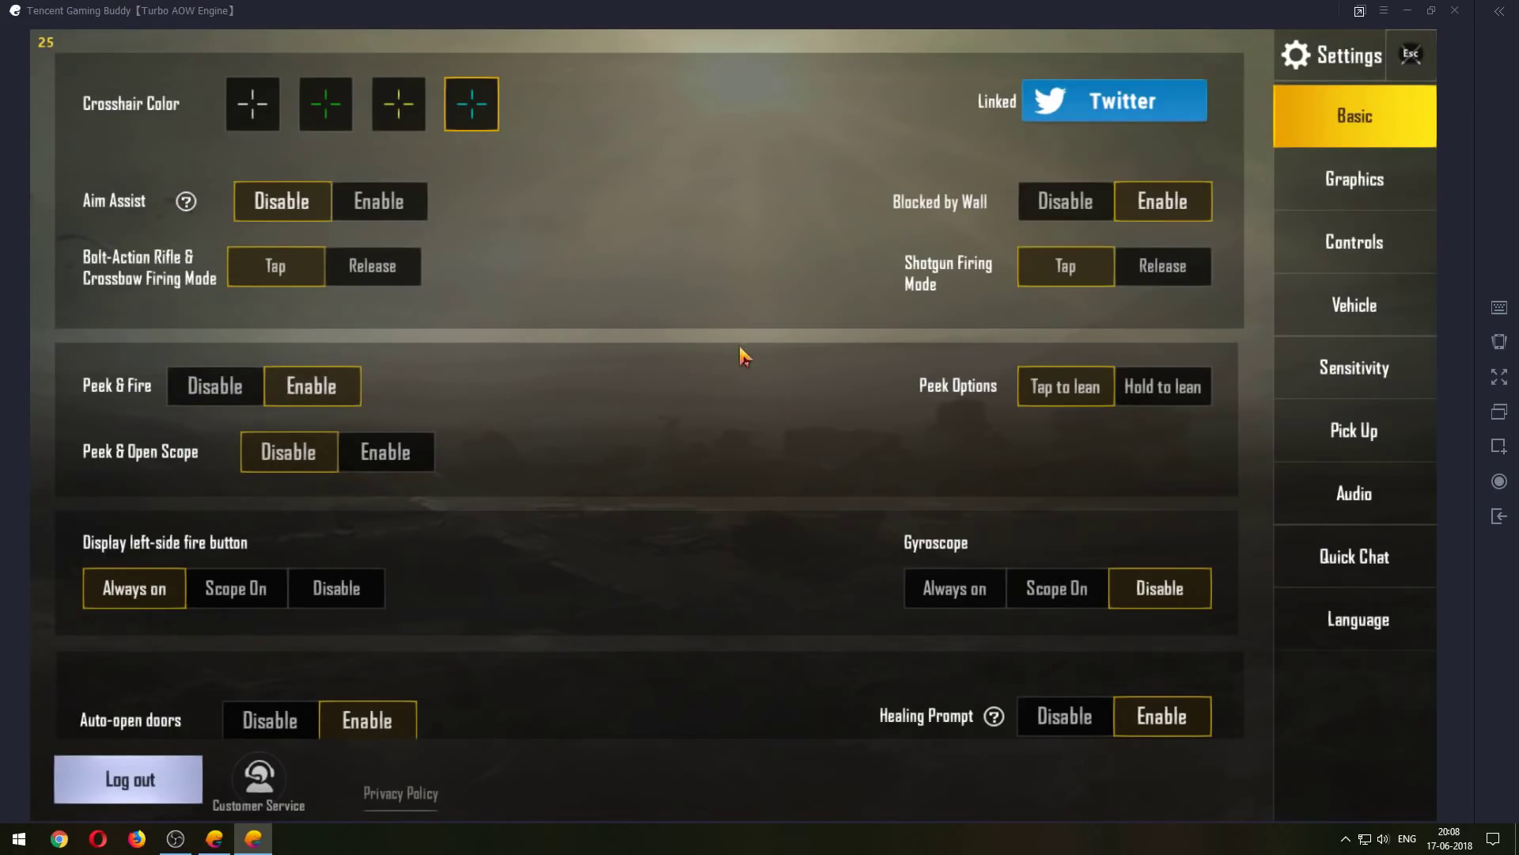
{"action": "scroll", "coordinate": [739, 363], "scroll_direction": "down", "scroll_amount": 1}
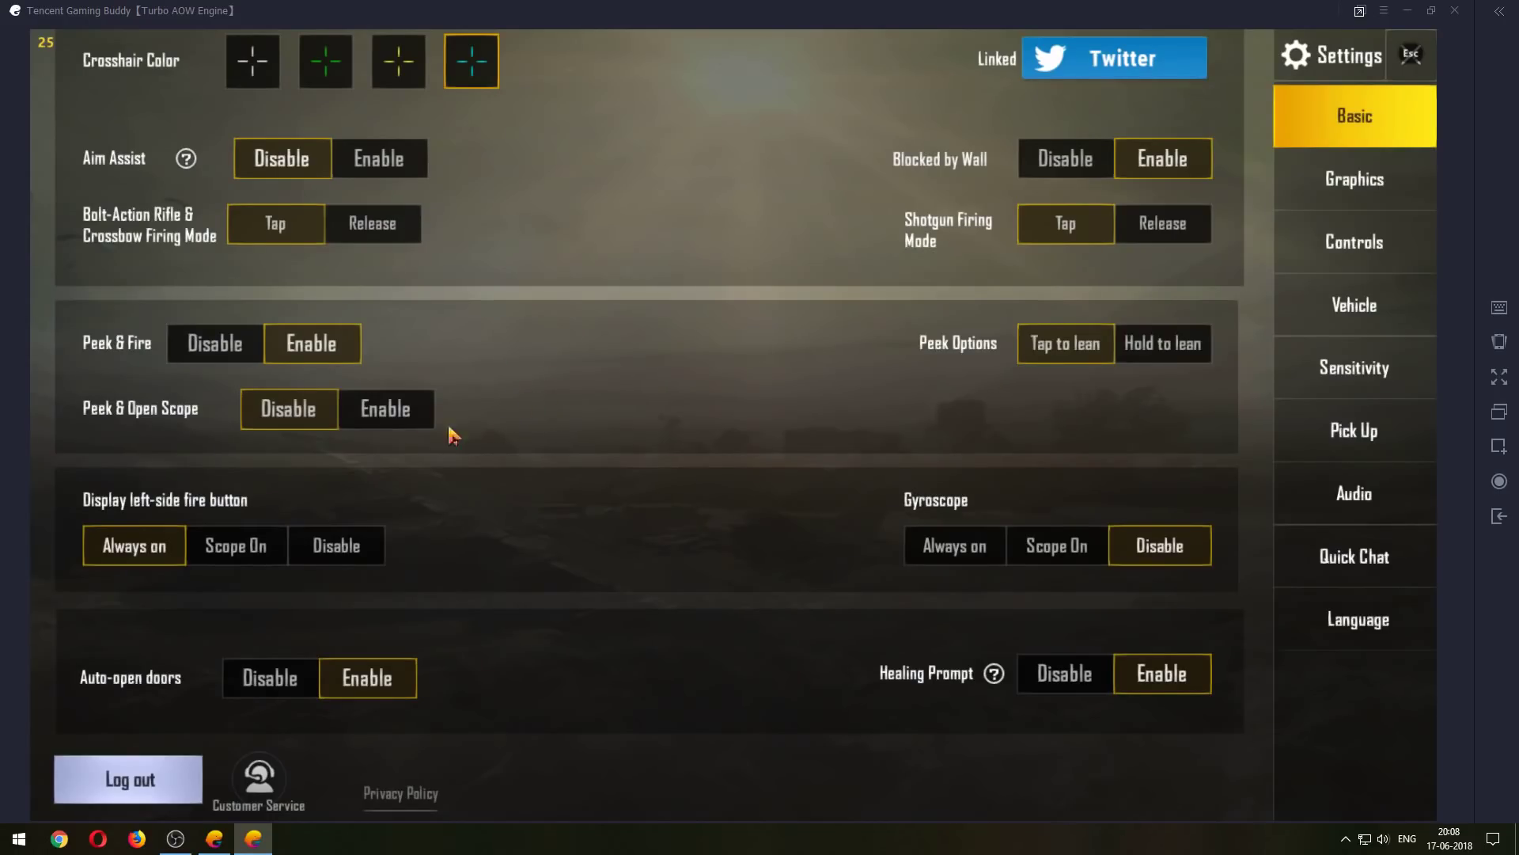
{"action": "left_click", "coordinate": [336, 542]}
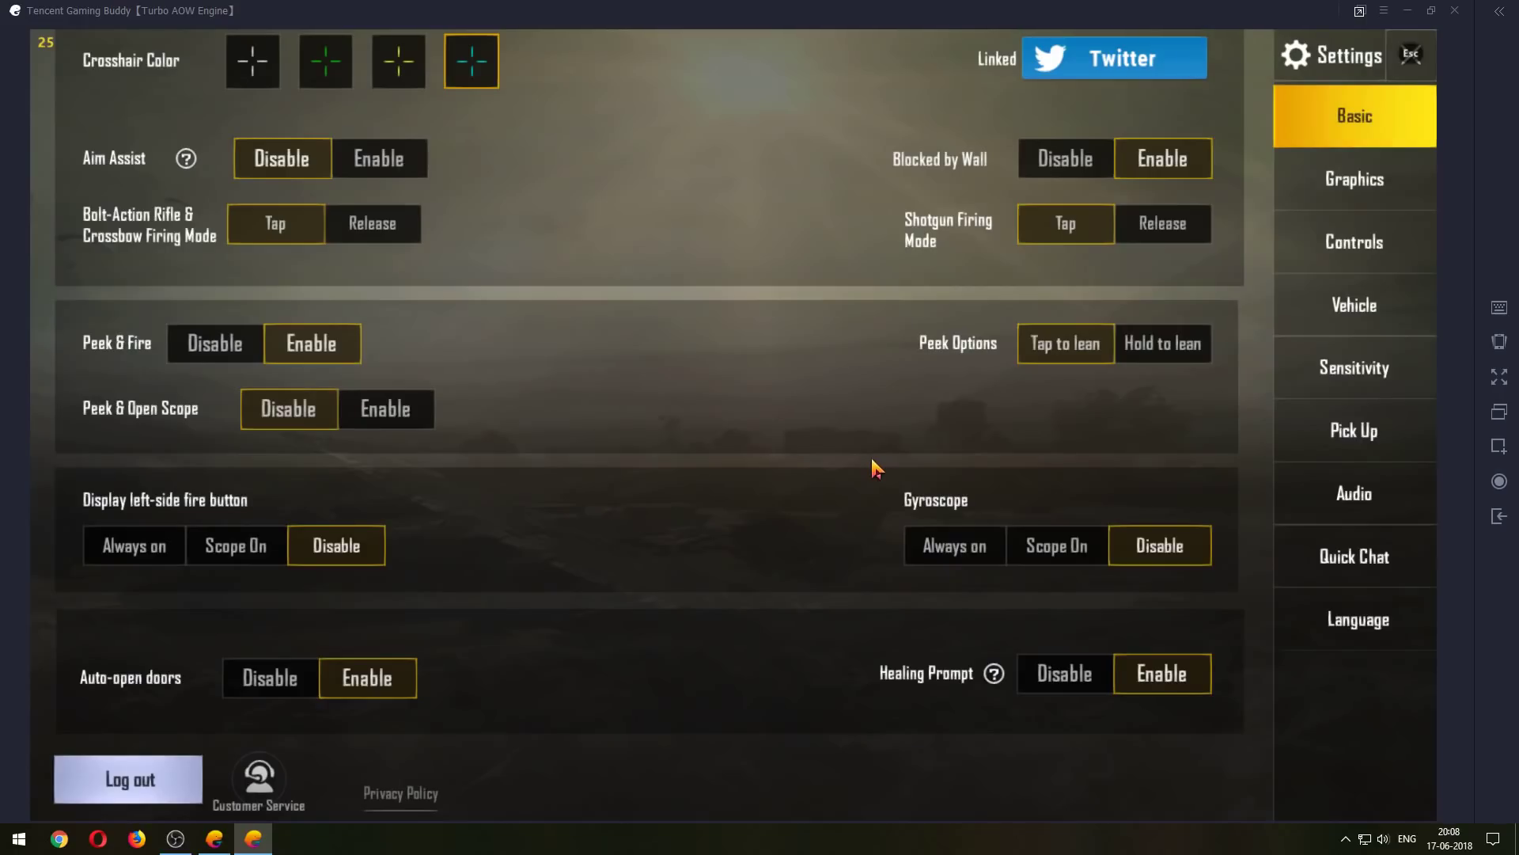
{"action": "left_click", "coordinate": [1368, 185]}
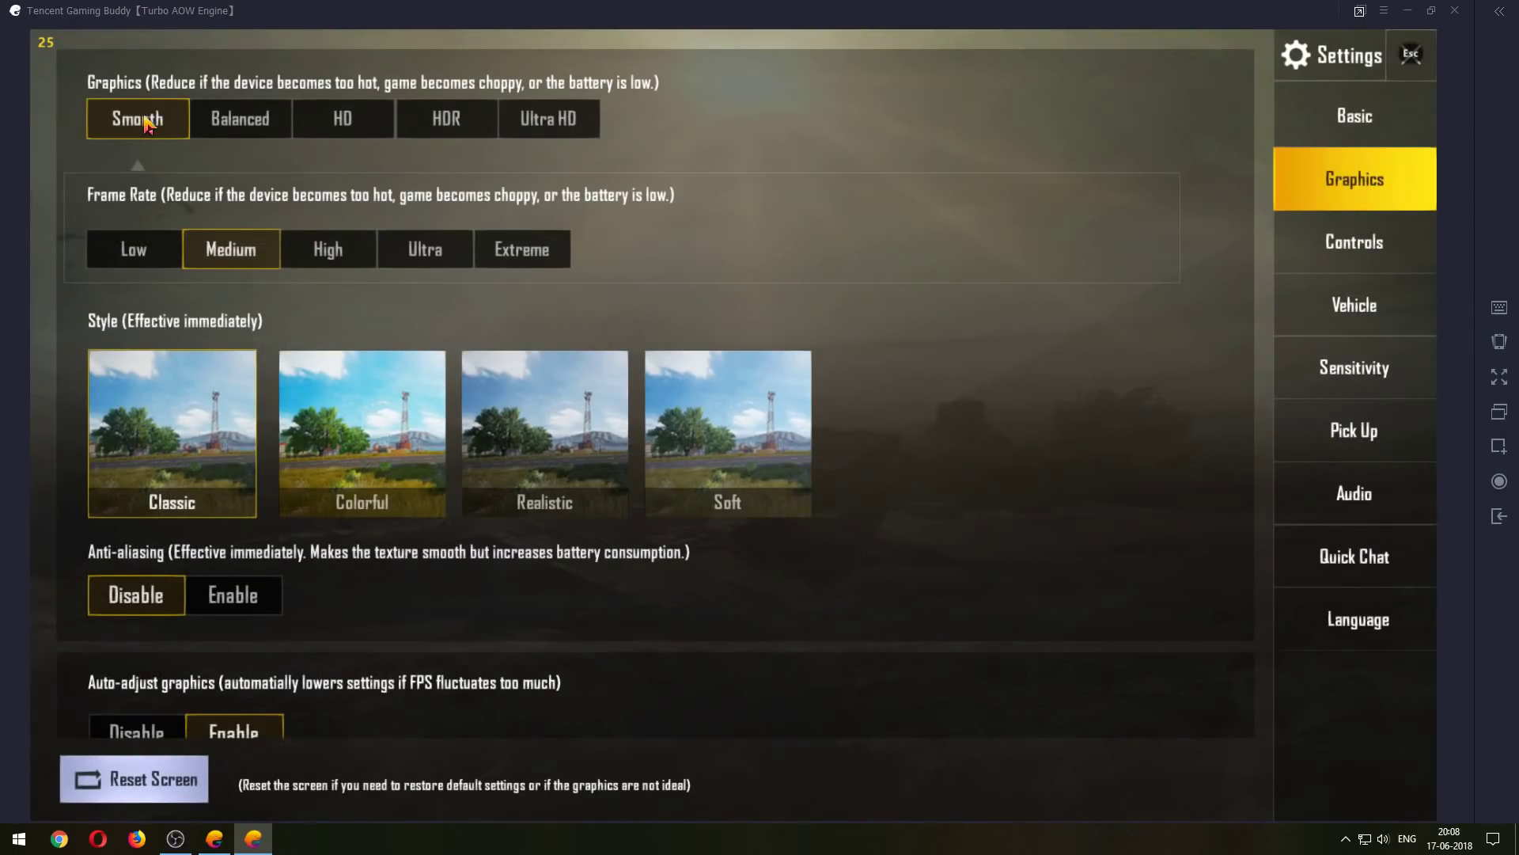
- Apply Extreme frame rate, Colorful style, anti-aliasing on and auto-adjust graphics off
{"action": "left_click", "coordinate": [508, 255]}
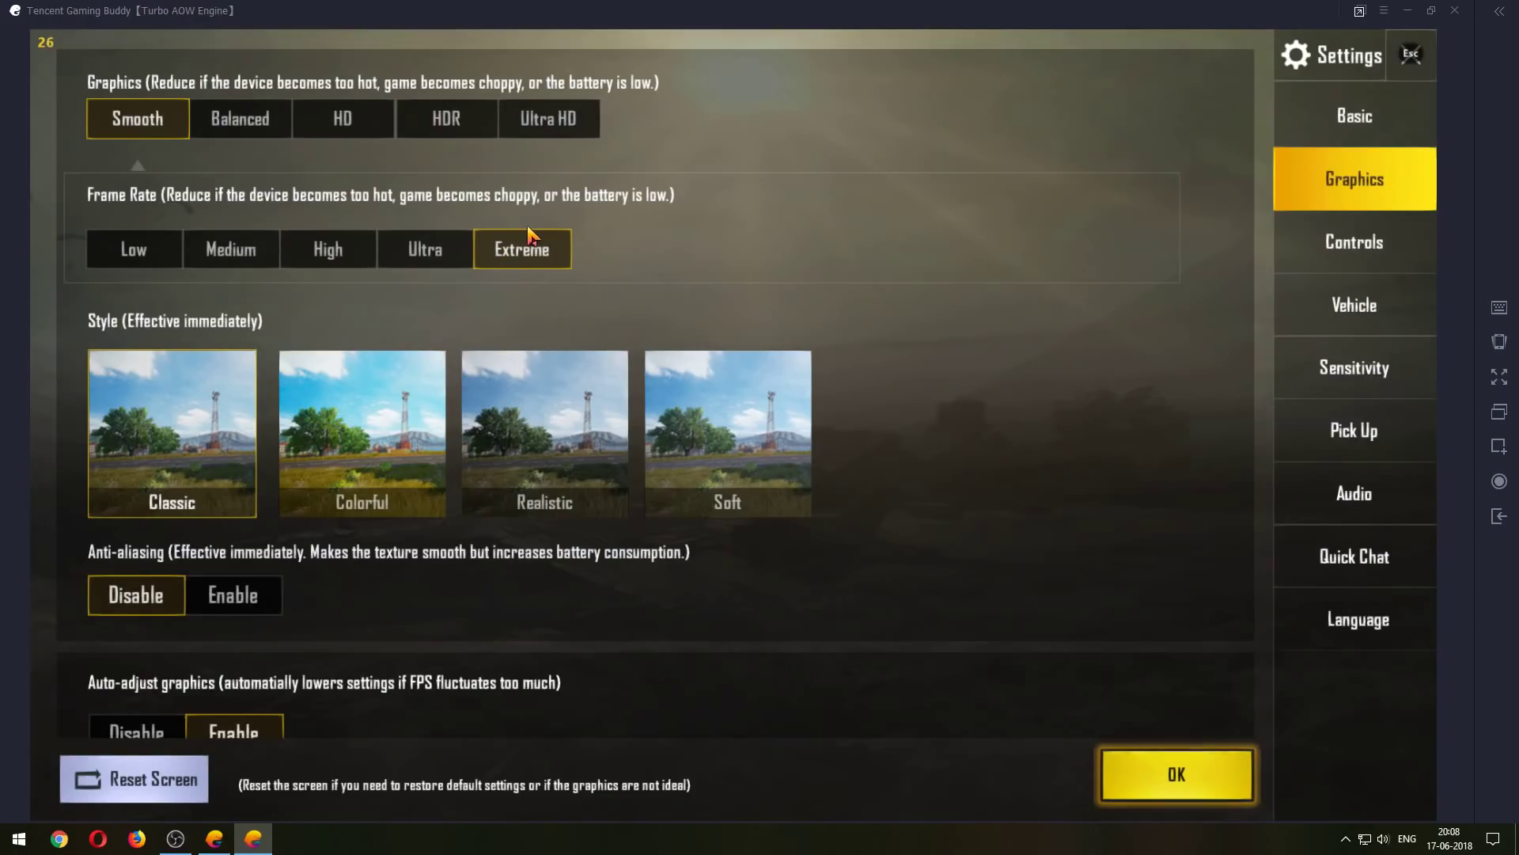
{"action": "left_click", "coordinate": [362, 445]}
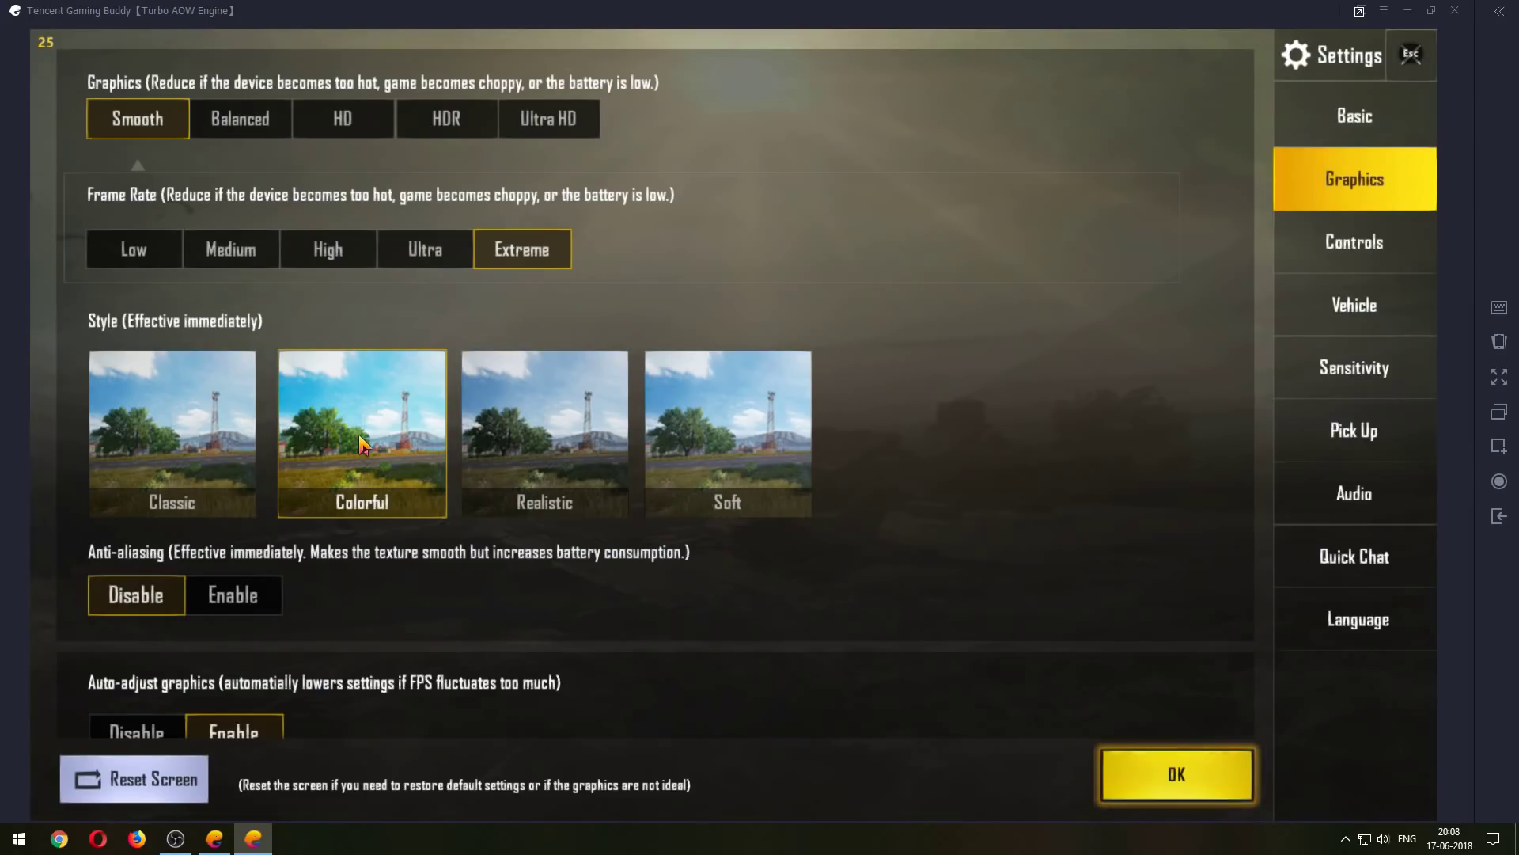
{"action": "scroll", "coordinate": [363, 444], "scroll_direction": "down", "scroll_amount": 1}
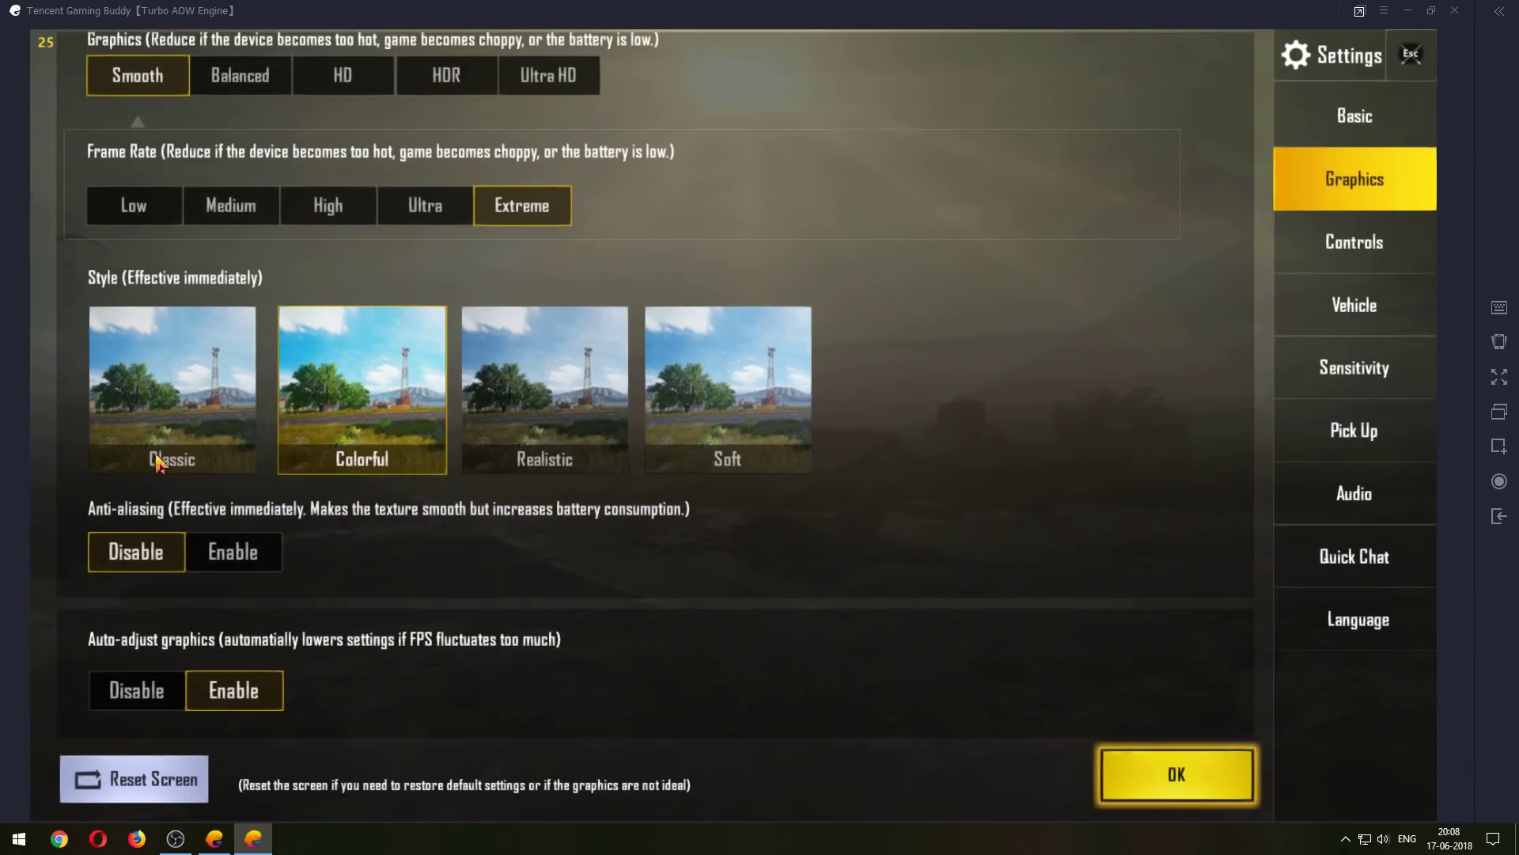
{"action": "left_click", "coordinate": [264, 556]}
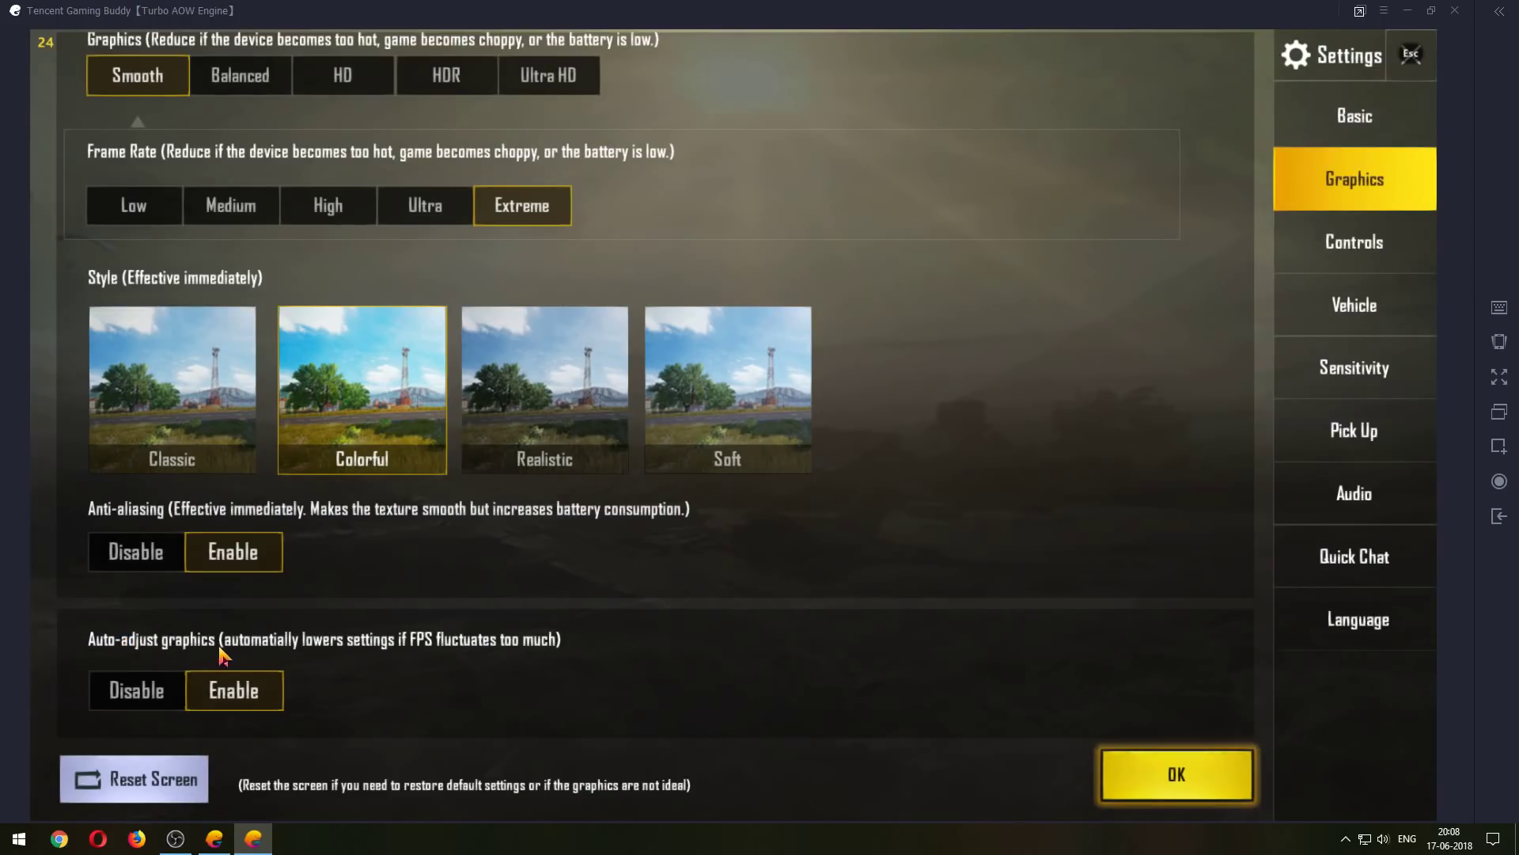
{"action": "left_click", "coordinate": [128, 693]}
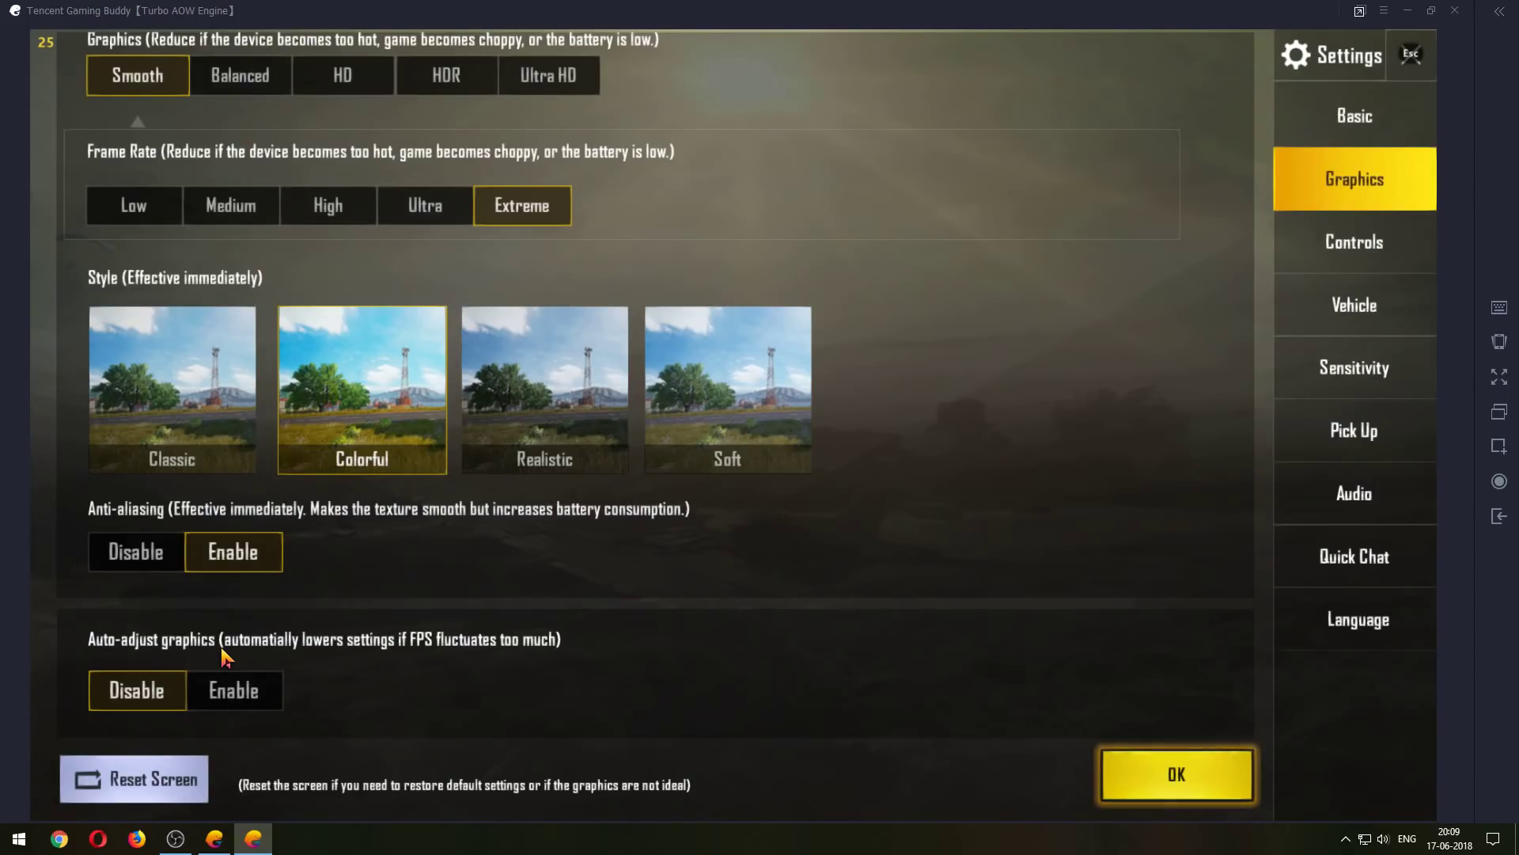
{"action": "left_click", "coordinate": [1146, 779]}
{"action": "left_click", "coordinate": [778, 576]}
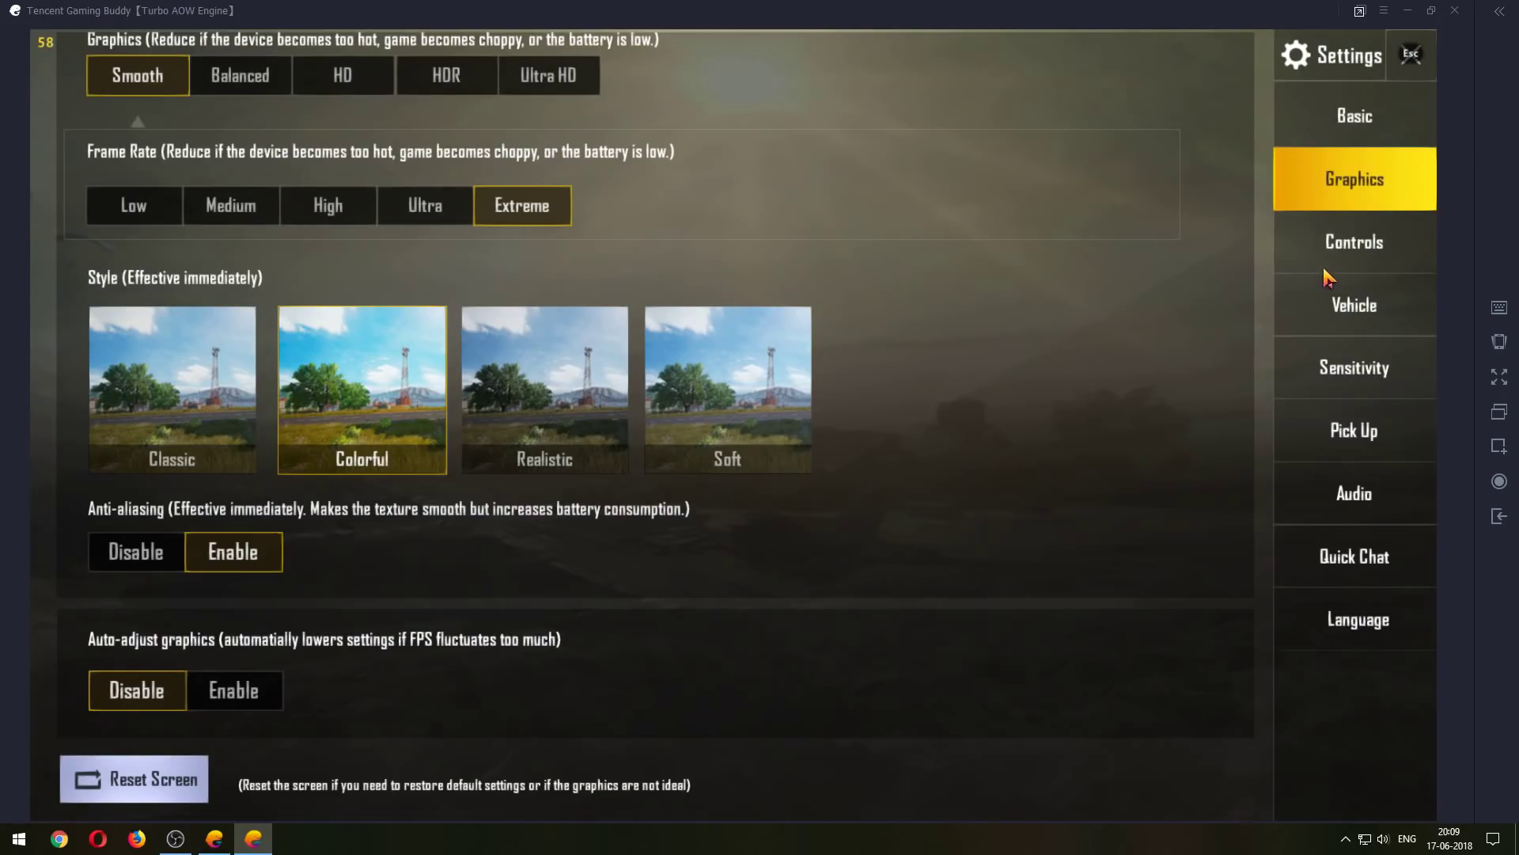
- Drop the character and vehicle camera sensitivity to 15%, then leave settings for the lobby
{"action": "left_click", "coordinate": [1348, 368]}
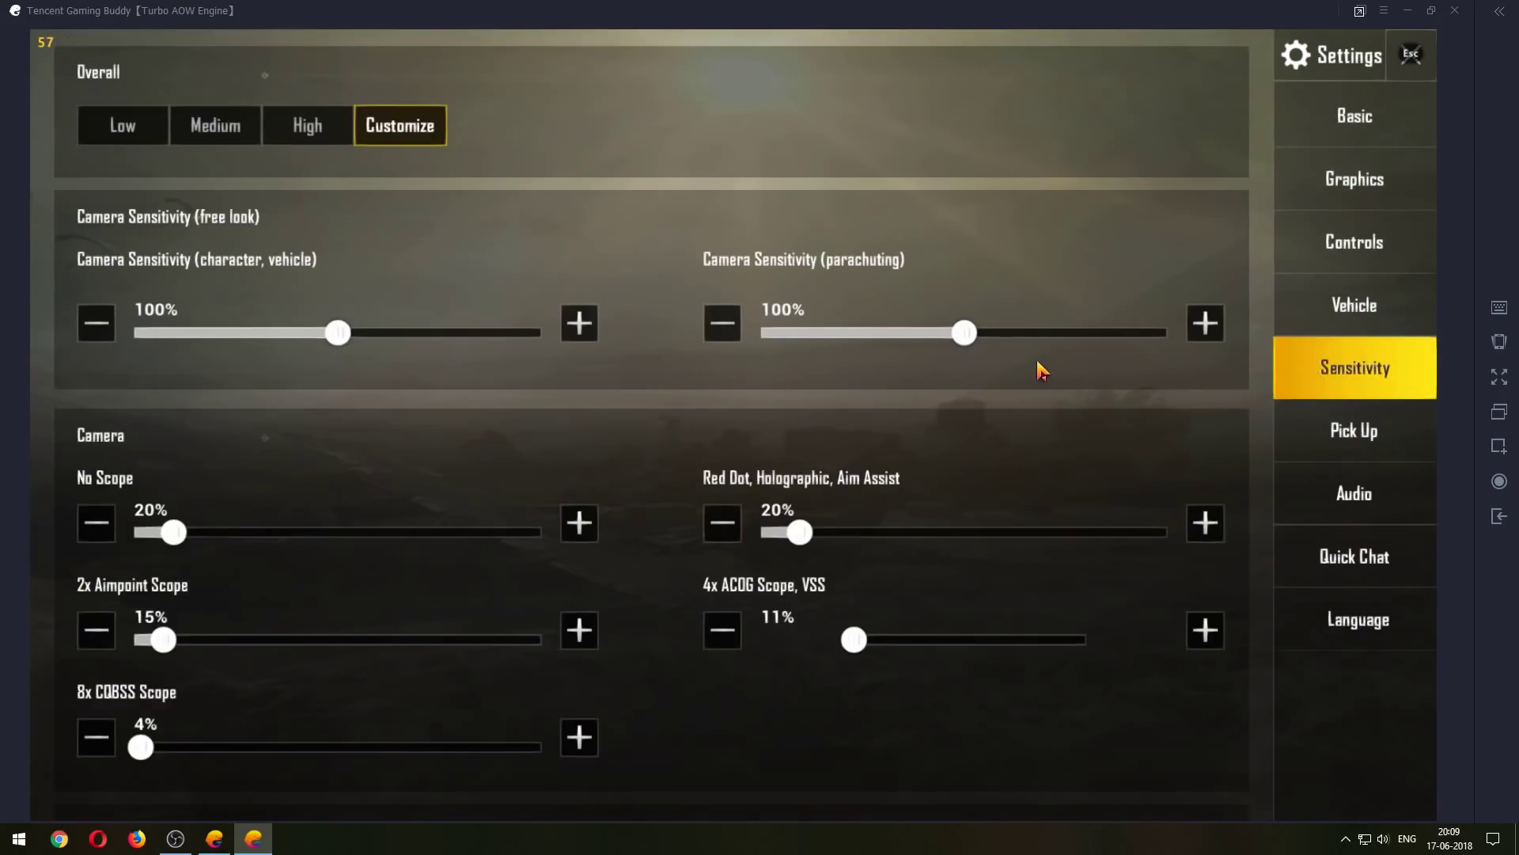
{"action": "left_click_drag", "start_coordinate": [333, 341], "coordinate": [168, 343]}
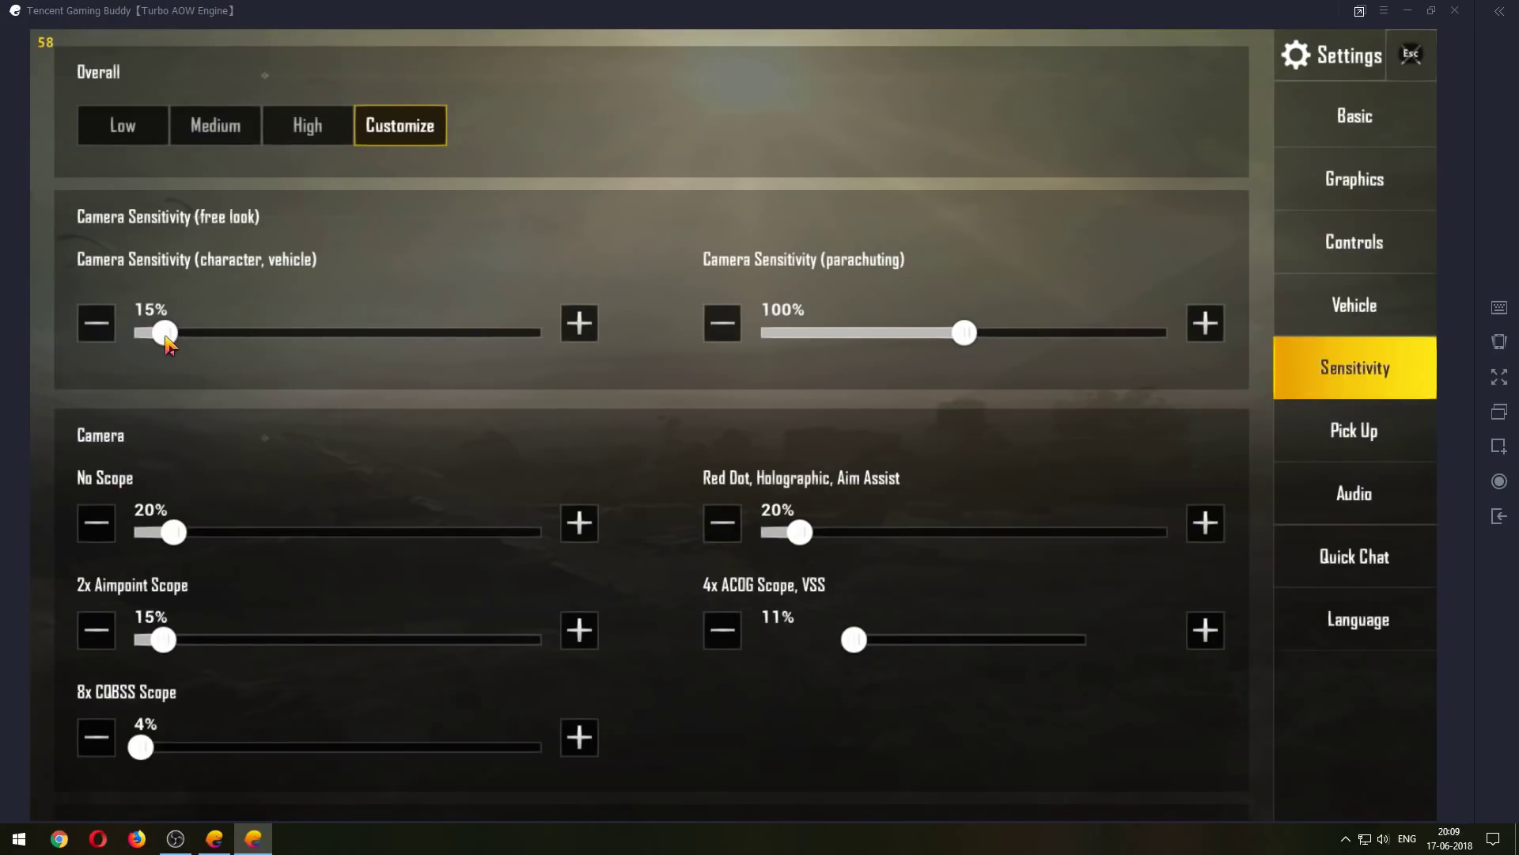
{"action": "key", "text": "Escape"}
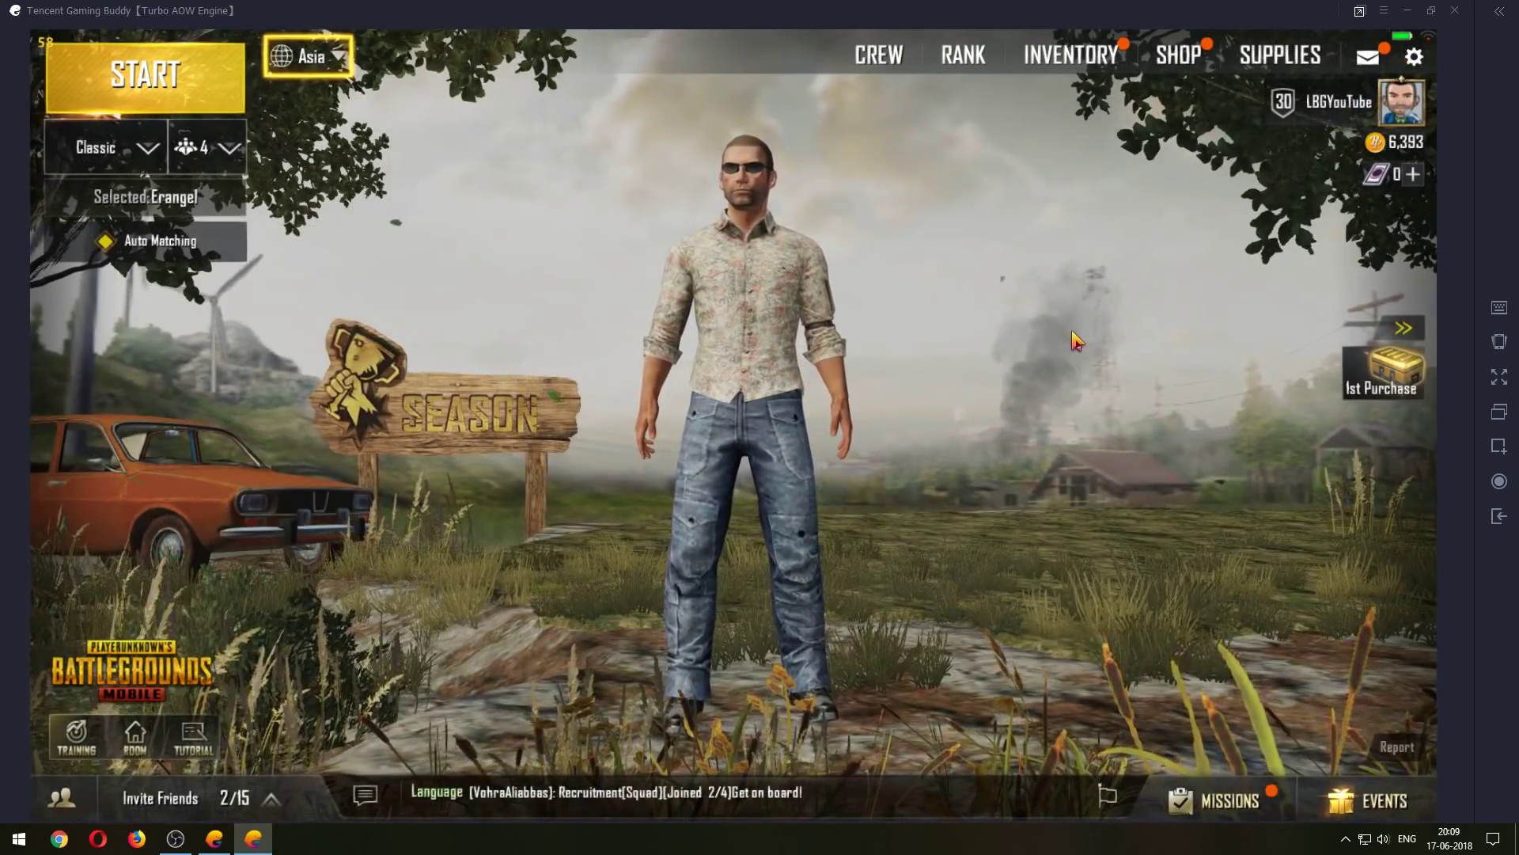